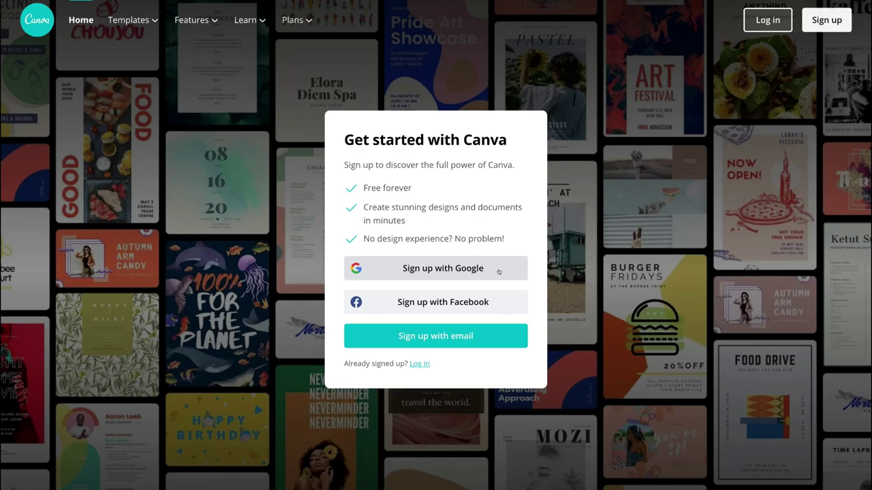
# Sign up through 'Sign up with Google' by pasting the account e-mail and continuing
pyautogui.click(498, 272)
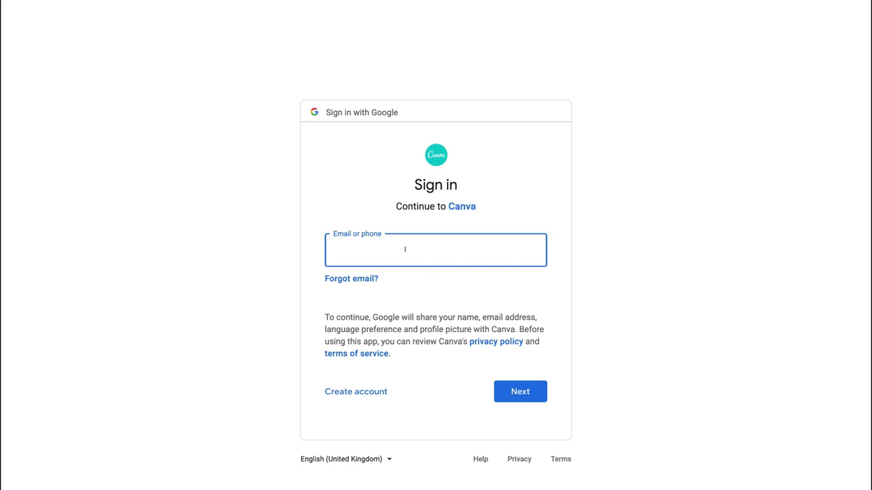
pyautogui.hotkey('ctrl', 'v')
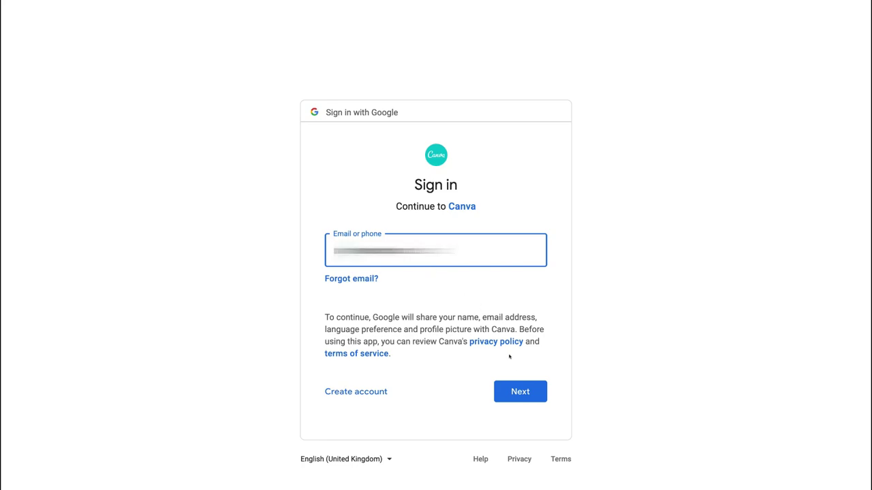
pyautogui.click(521, 392)
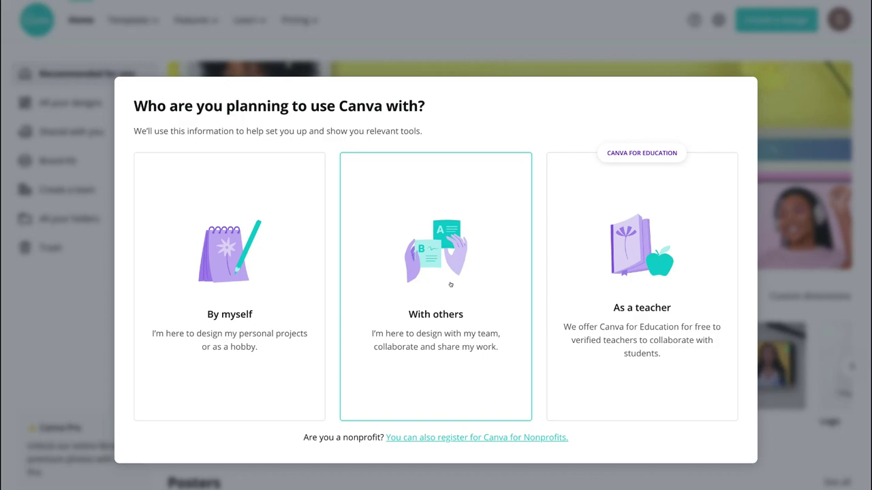
# Answer 'By myself', choose 'Maybe Later' on the Pro trial, and start a blank Logo design
pyautogui.click(298, 293)
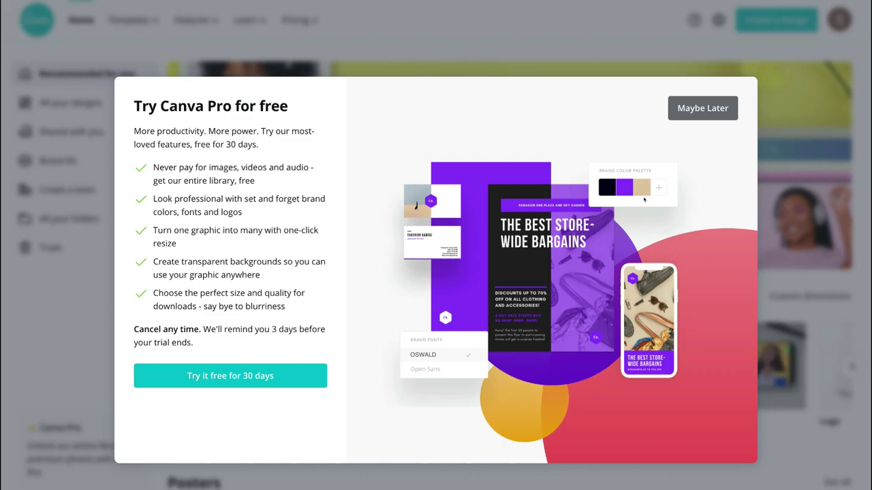
pyautogui.click(703, 113)
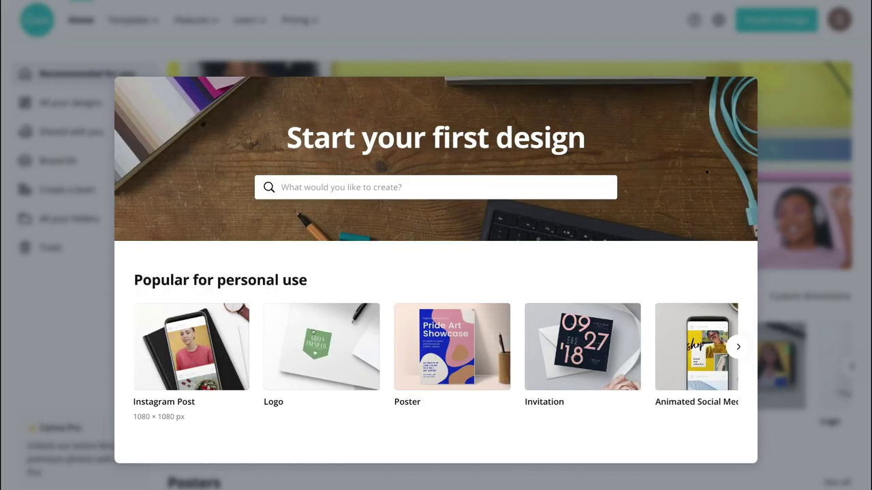
pyautogui.click(344, 337)
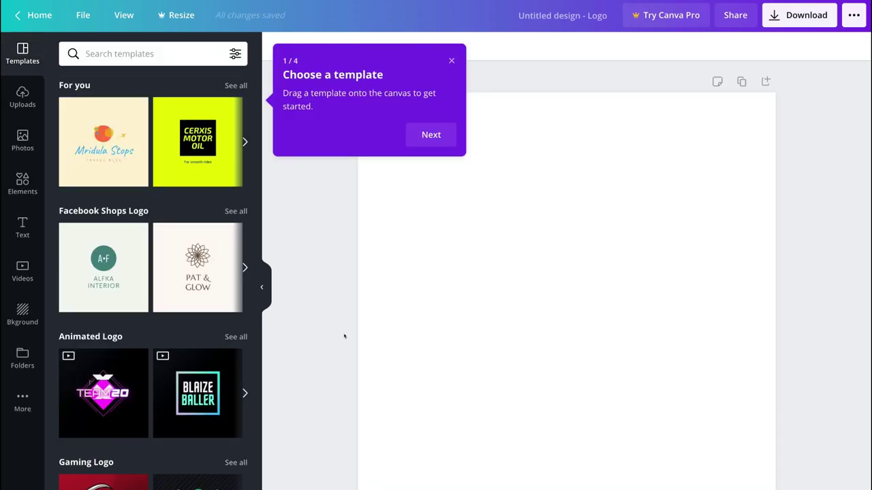
# Leave the empty logo canvas for the Canva home dashboard
pyautogui.click(34, 15)
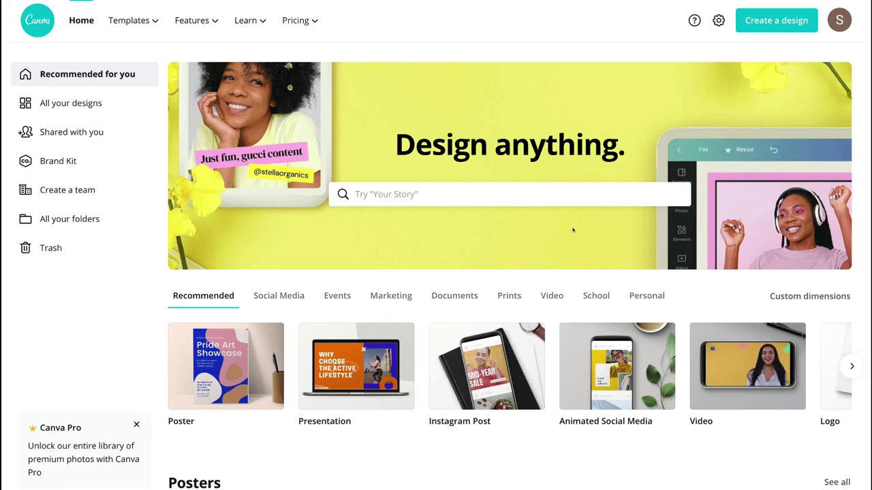
pyautogui.scroll(-3, 572, 231)
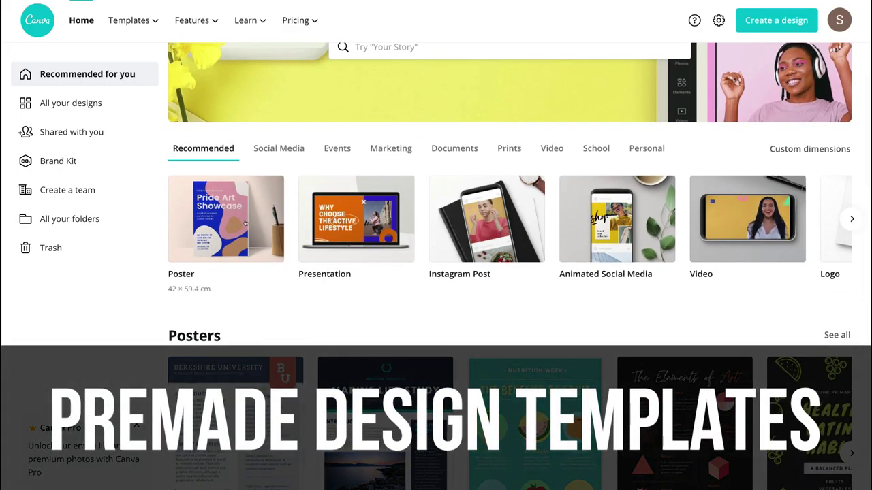
pyautogui.scroll(-5, 245, 224)
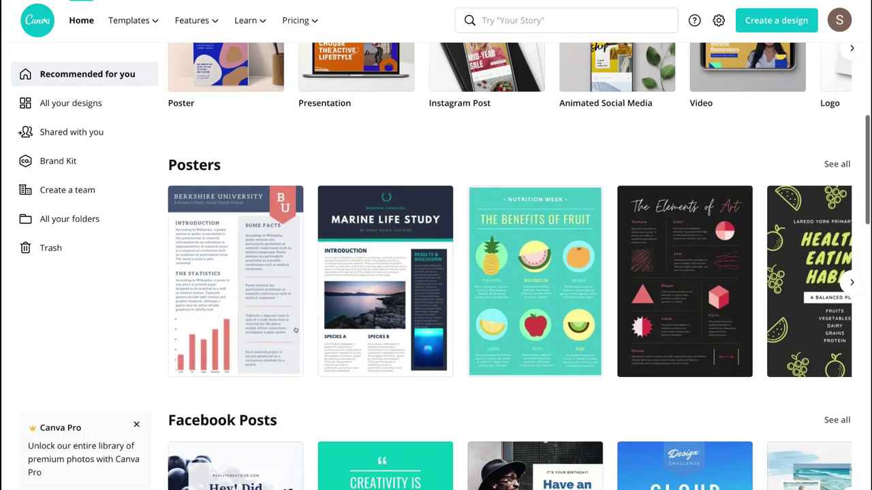
pyautogui.scroll(-9, 295, 330)
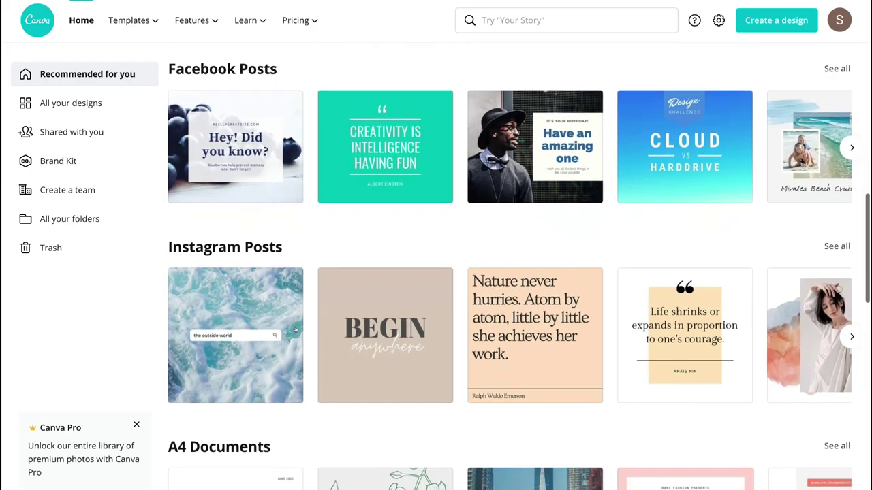
pyautogui.scroll(-7, 295, 330)
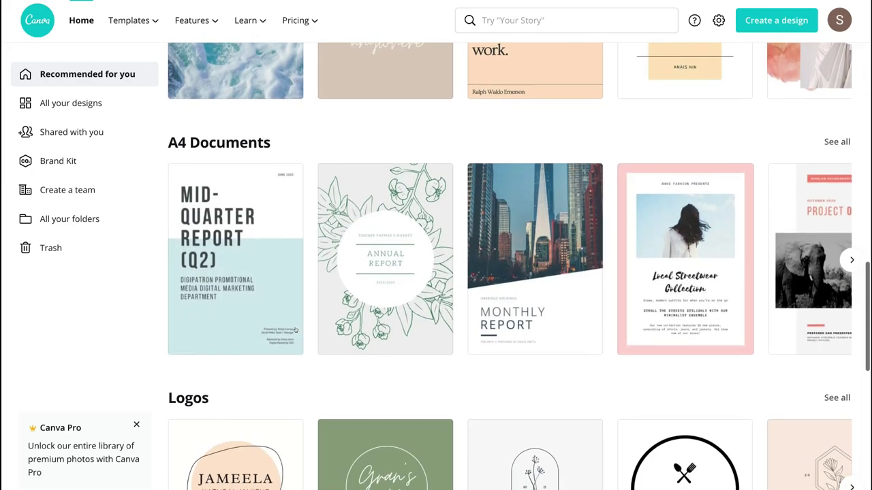
pyautogui.scroll(-9, 296, 330)
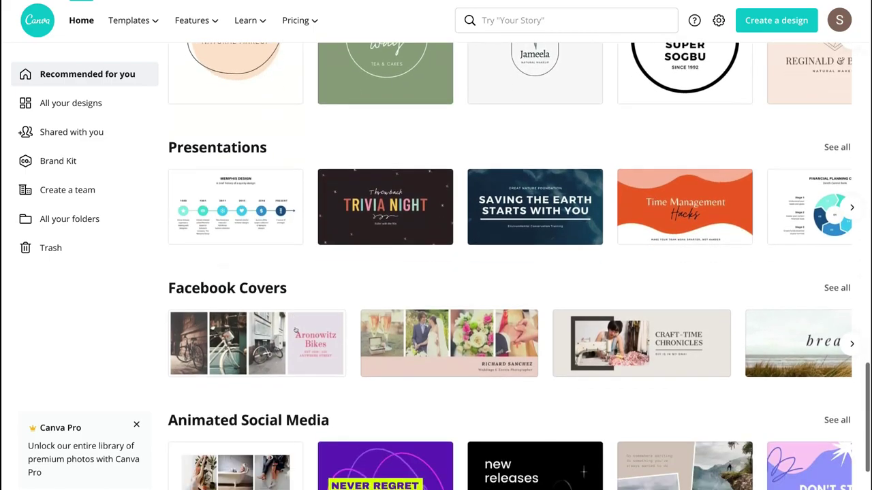
pyautogui.scroll(-1, 296, 330)
pyautogui.scroll(7, 296, 331)
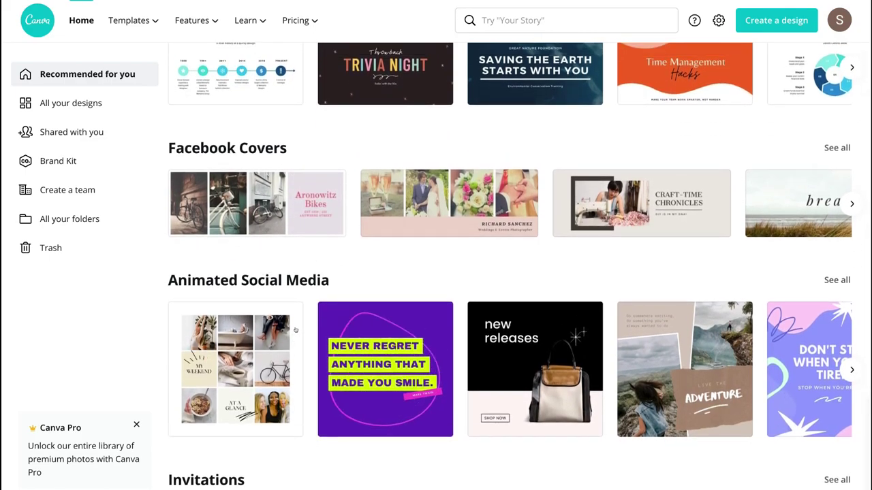
pyautogui.scroll(8, 296, 331)
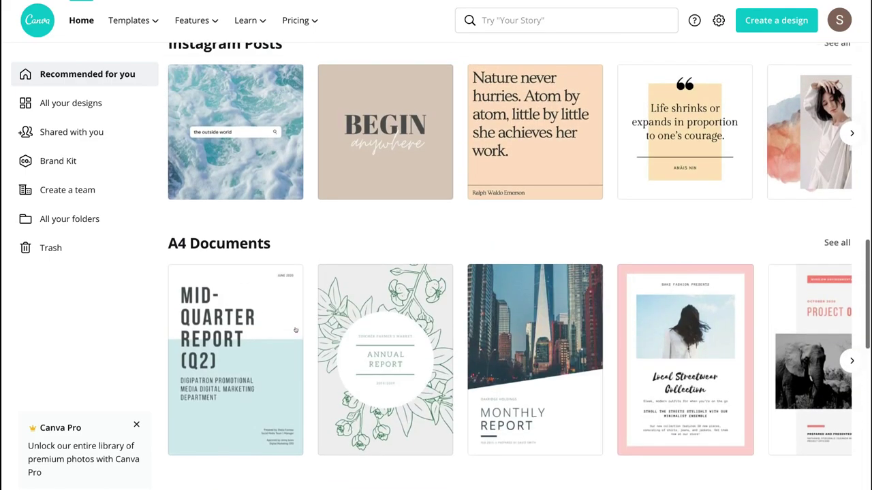
pyautogui.scroll(-4, 295, 330)
pyautogui.scroll(10, 309, 418)
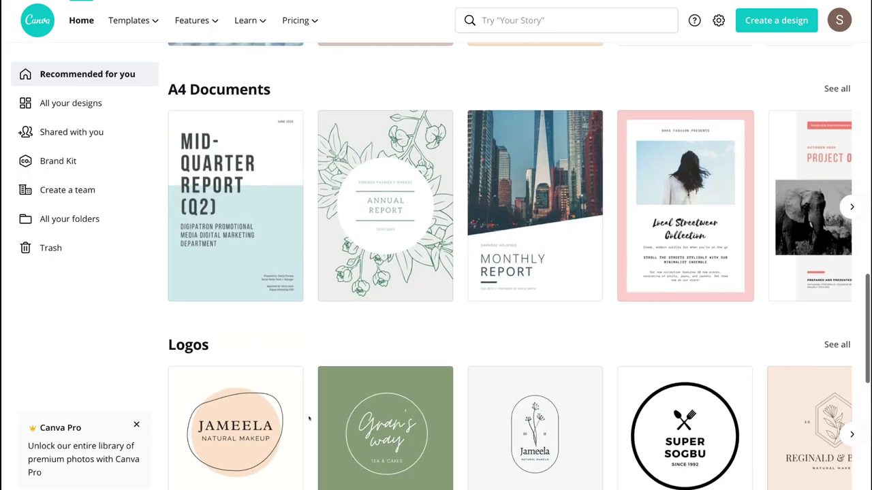
pyautogui.scroll(1, 309, 418)
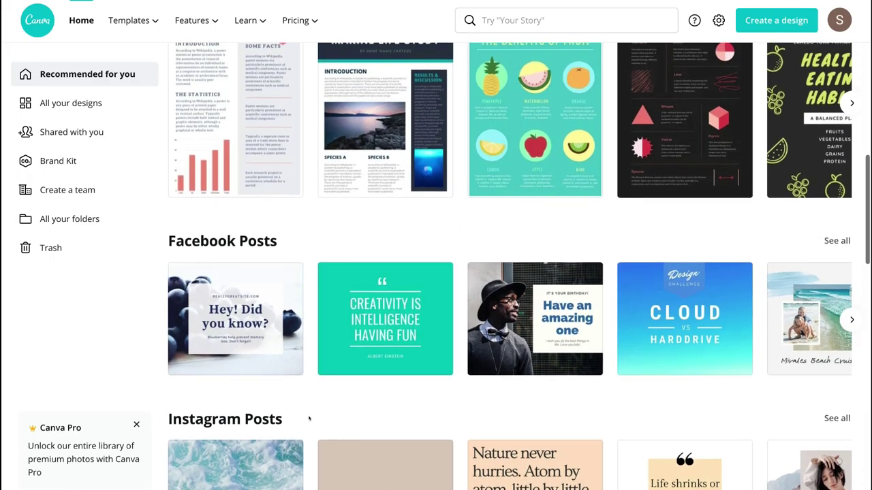
pyautogui.scroll(7, 309, 418)
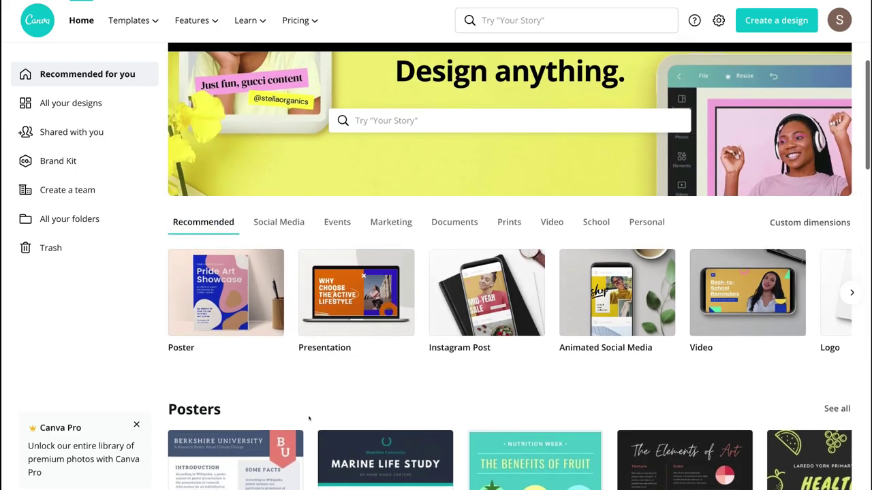
pyautogui.scroll(1, 308, 419)
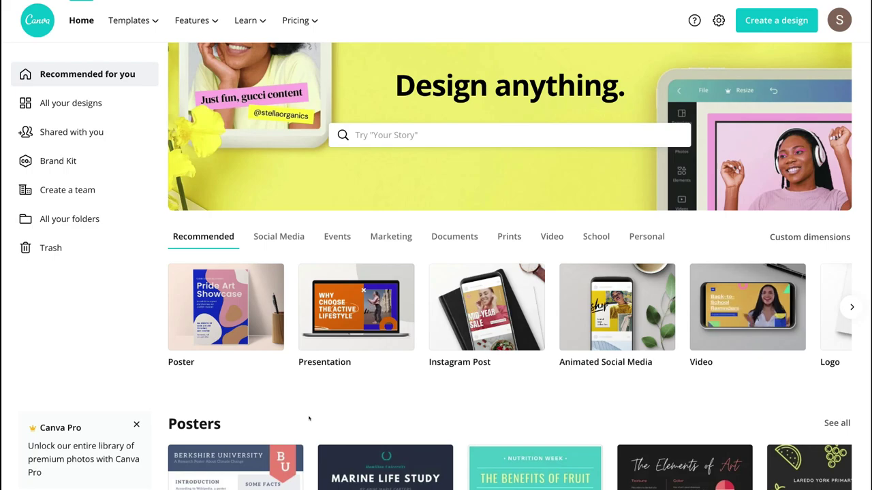
pyautogui.click(393, 135)
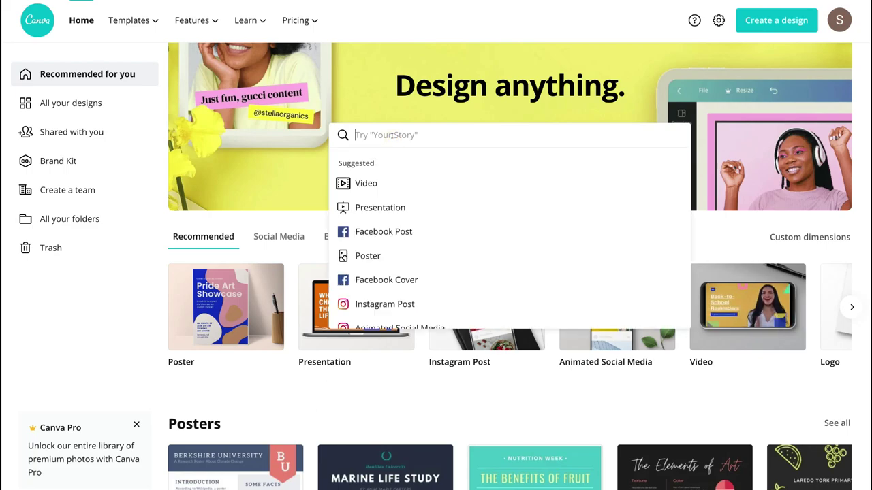
pyautogui.write('poster')
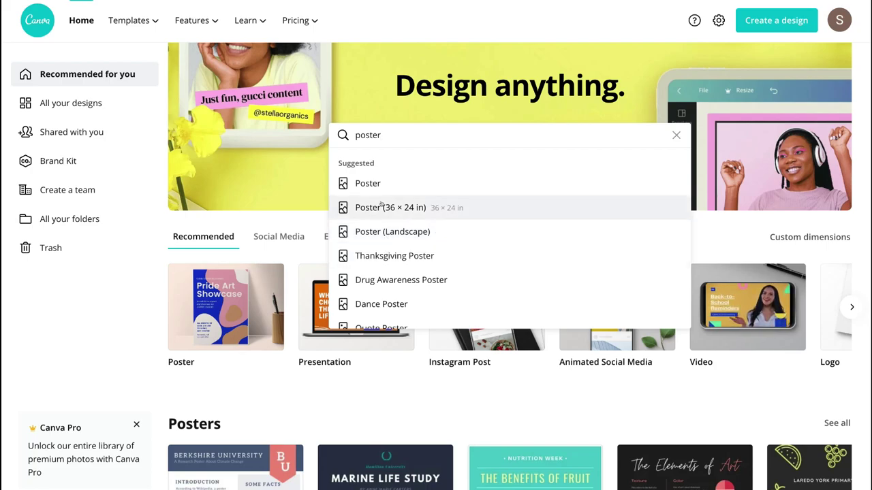
pyautogui.click(676, 135)
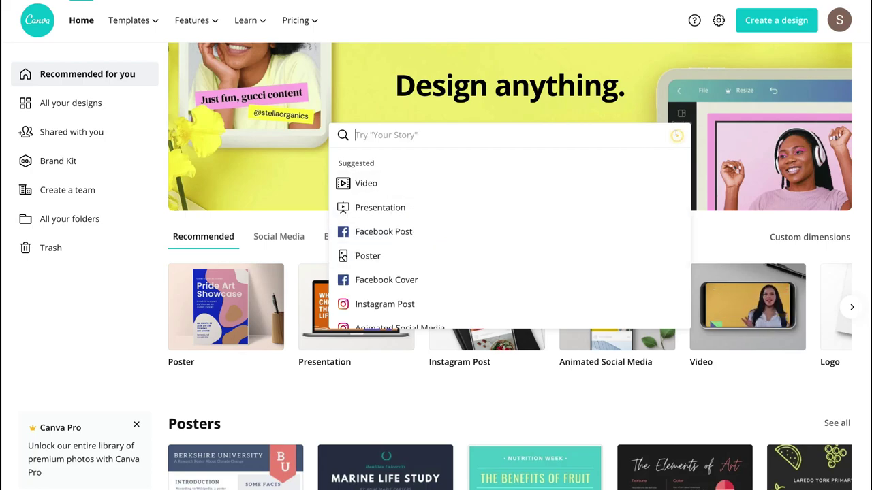
pyautogui.click(723, 311)
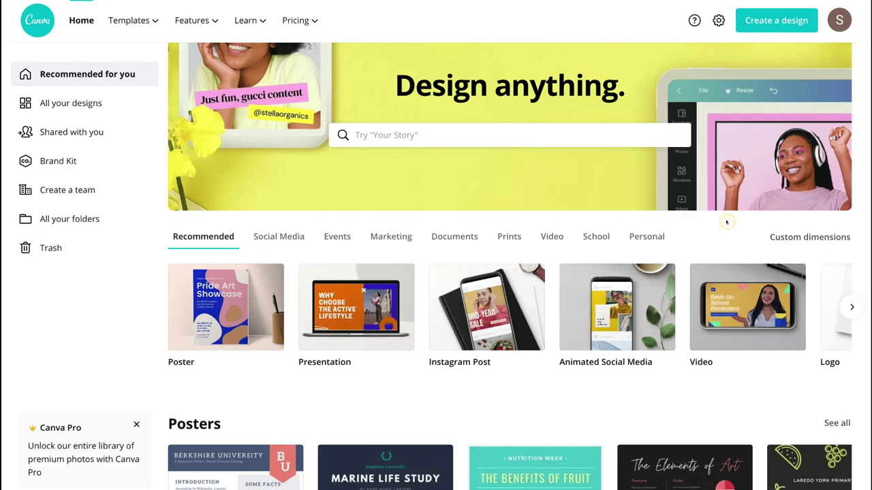
pyautogui.click(784, 238)
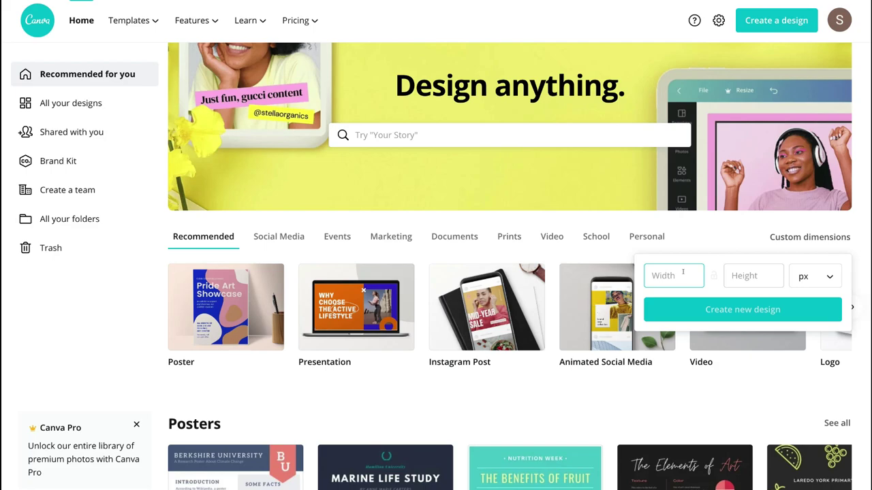
pyautogui.click(731, 243)
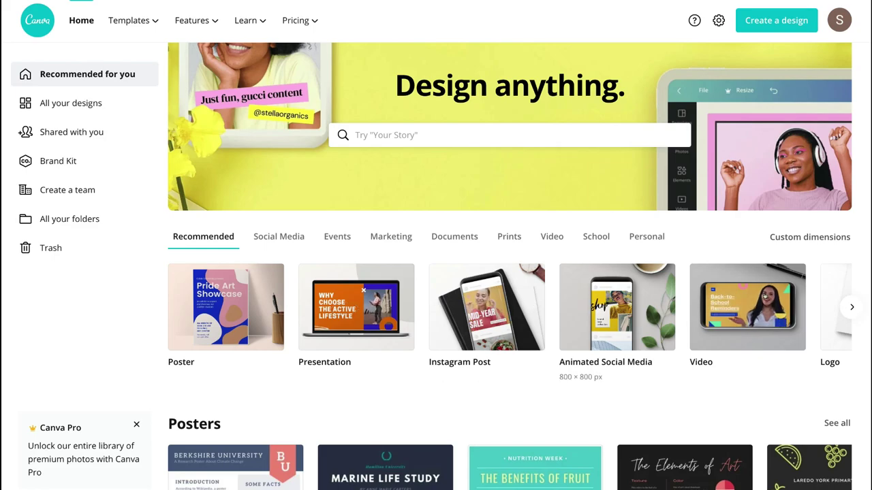
pyautogui.click(842, 308)
pyautogui.click(842, 308)
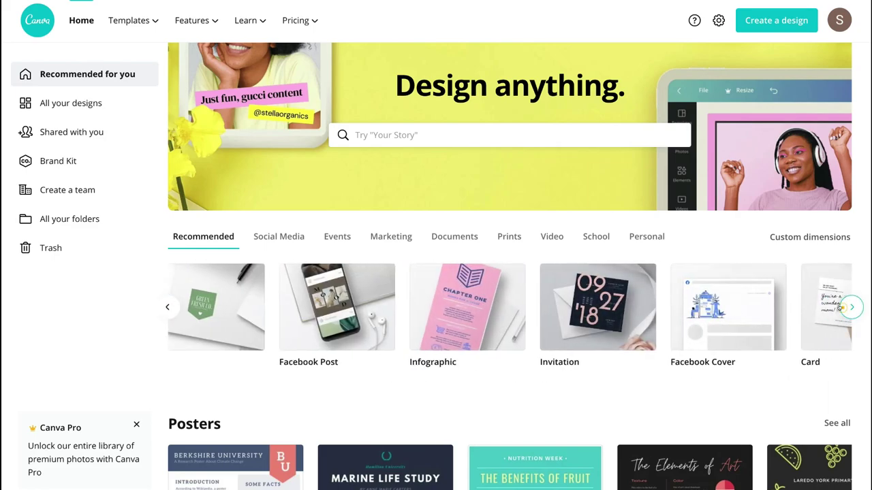
pyautogui.click(842, 307)
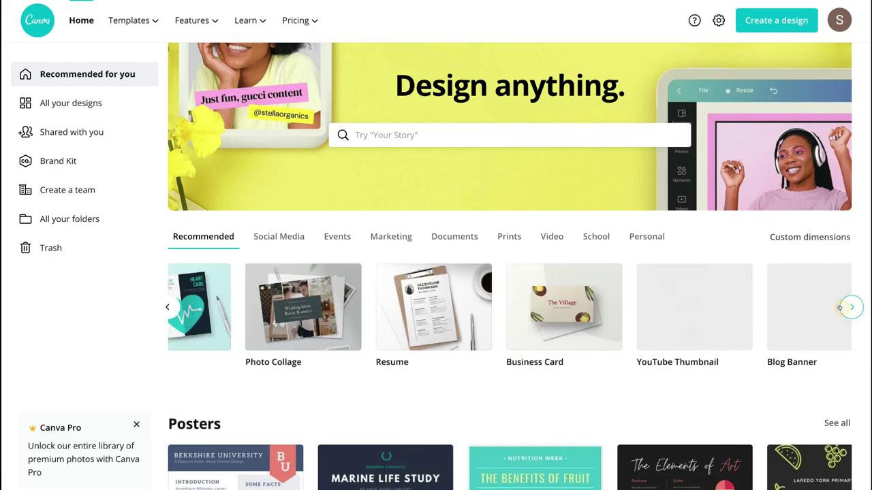
pyautogui.click(841, 307)
pyautogui.scroll(-4, 839, 308)
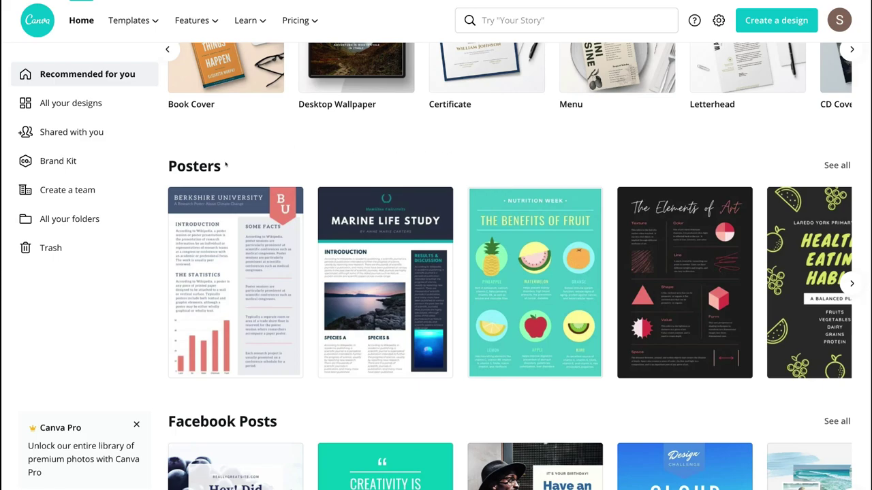
# Browse all Poster templates, then go back Home and open 'Create a team'
pyautogui.click(838, 165)
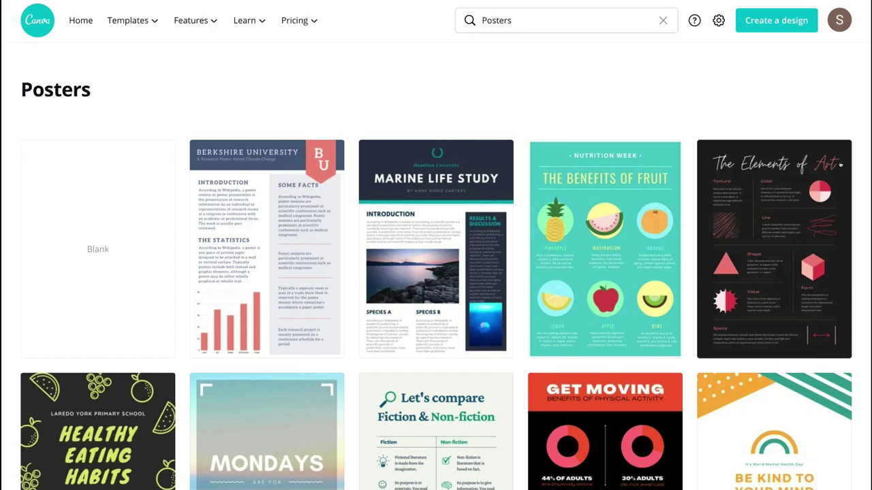
pyautogui.click(74, 24)
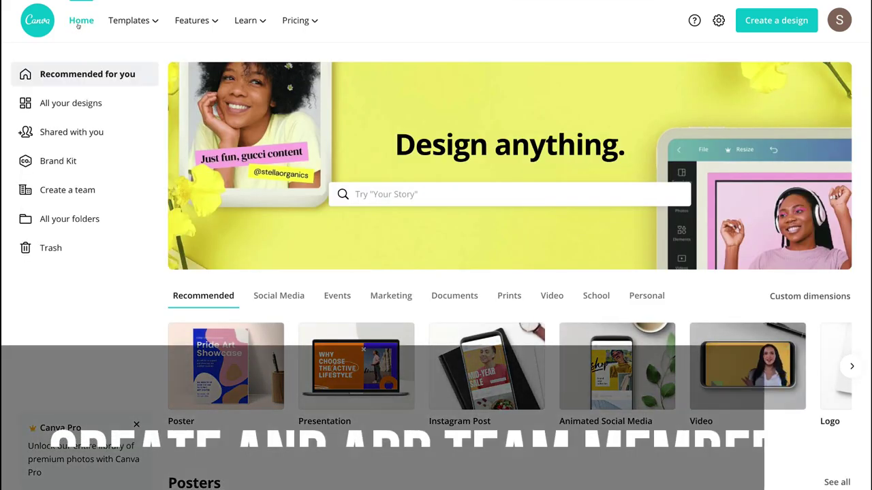
pyautogui.click(64, 191)
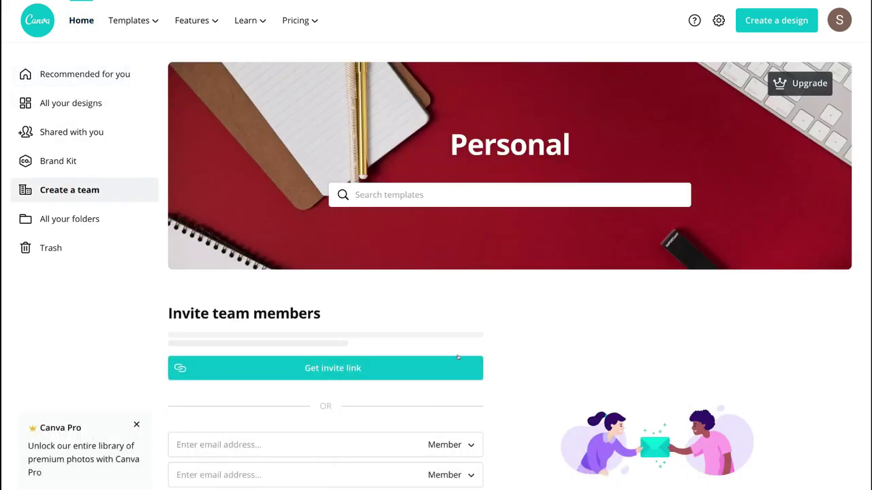
# Look through the team invitation options, then return to the Home page
pyautogui.scroll(-3, 345, 295)
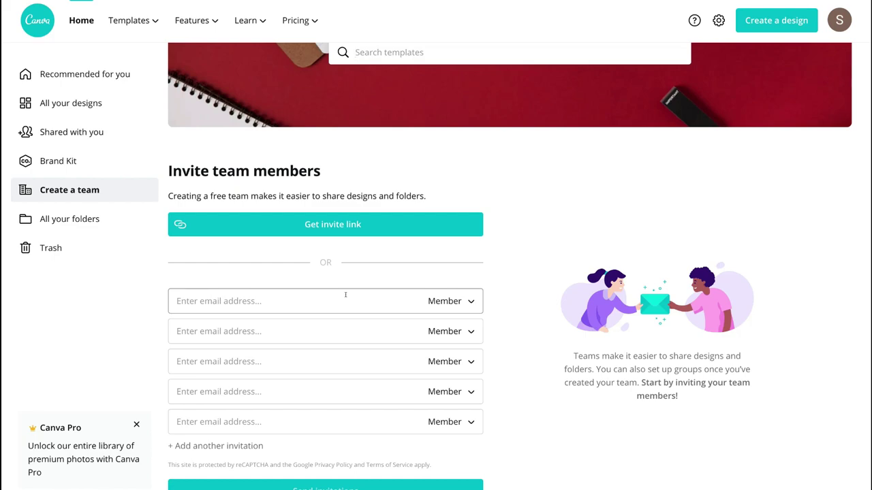
pyautogui.scroll(3, 346, 295)
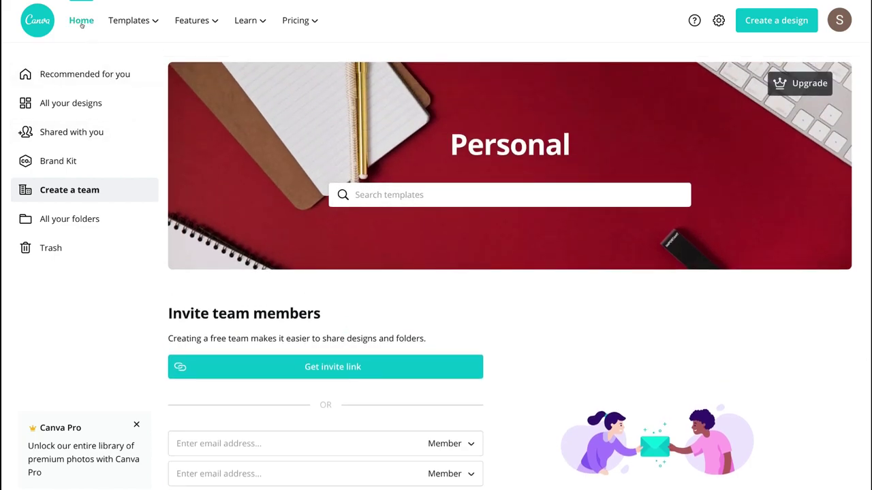
pyautogui.click(82, 22)
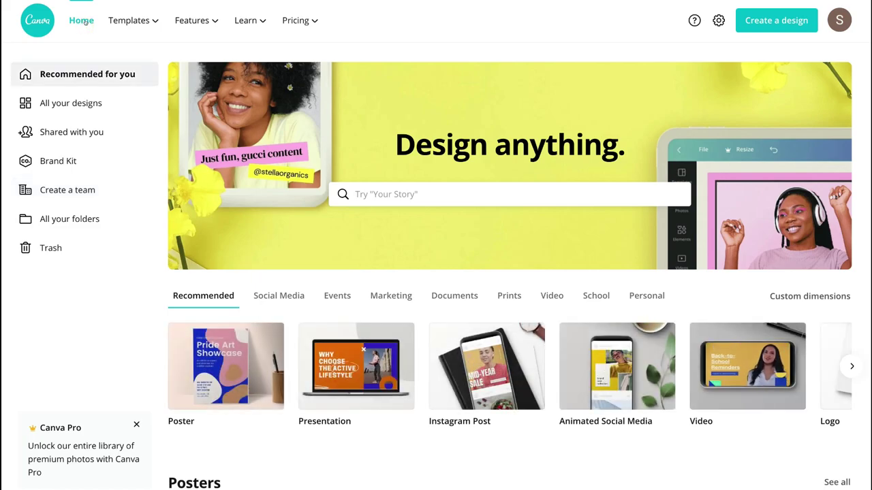
pyautogui.click(294, 20)
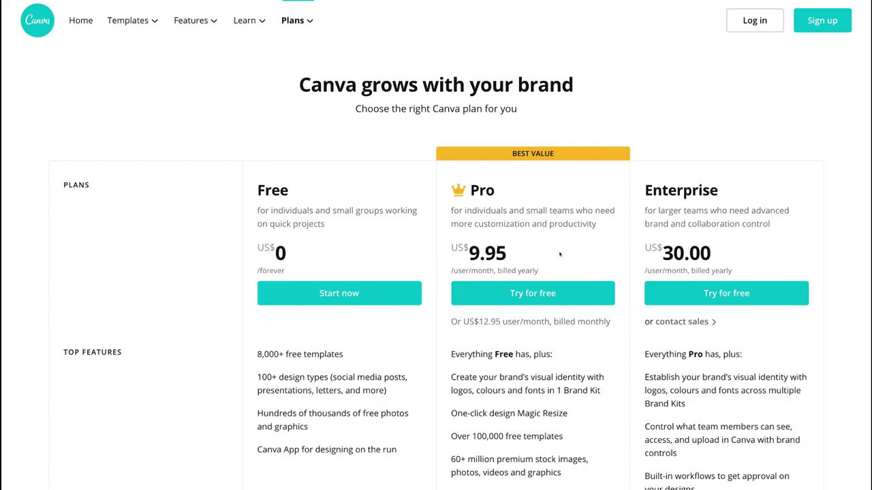
pyautogui.scroll(-1, 435, 341)
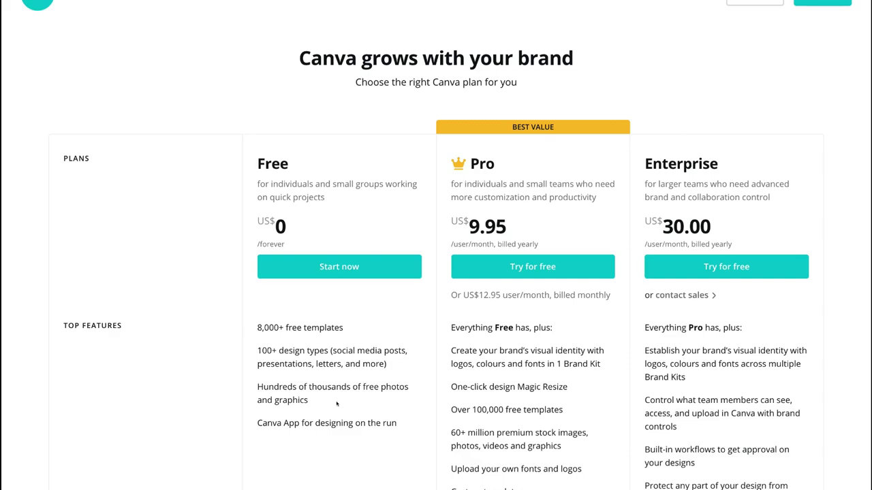
pyautogui.scroll(1, 336, 403)
pyautogui.click(77, 21)
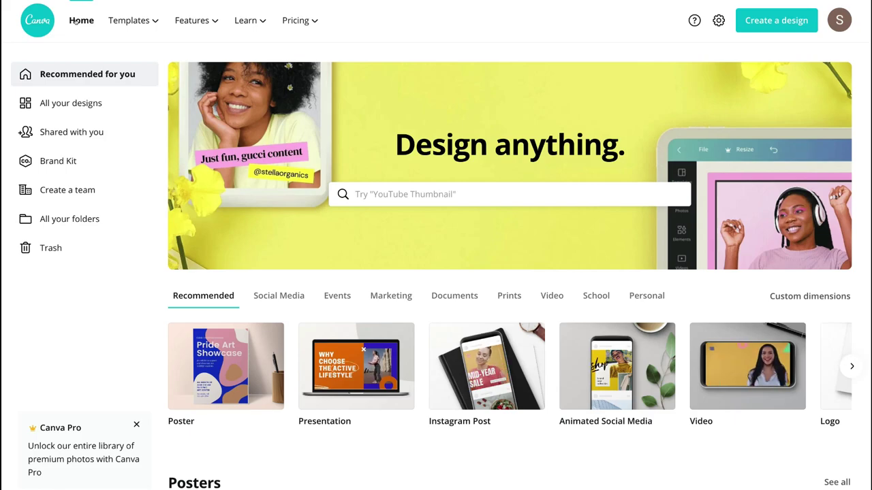
# Show all Poster templates and scroll the results to the World Food Fest poster
pyautogui.scroll(-5, 310, 264)
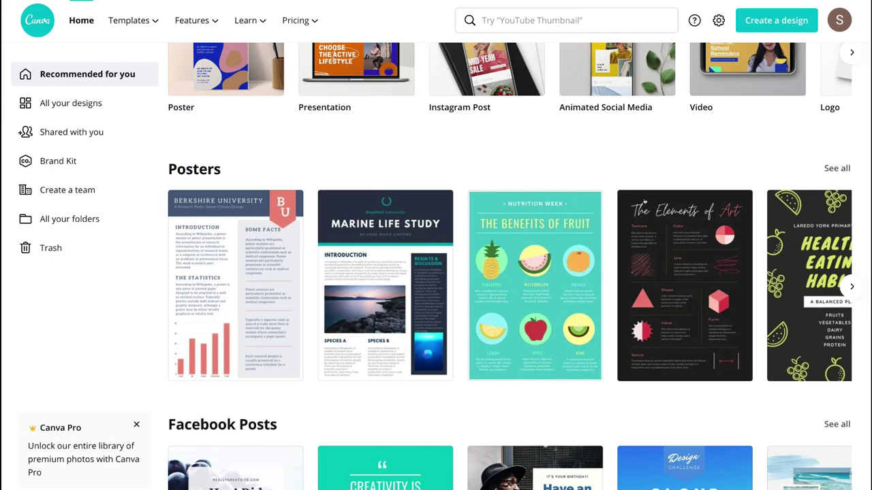
pyautogui.click(843, 170)
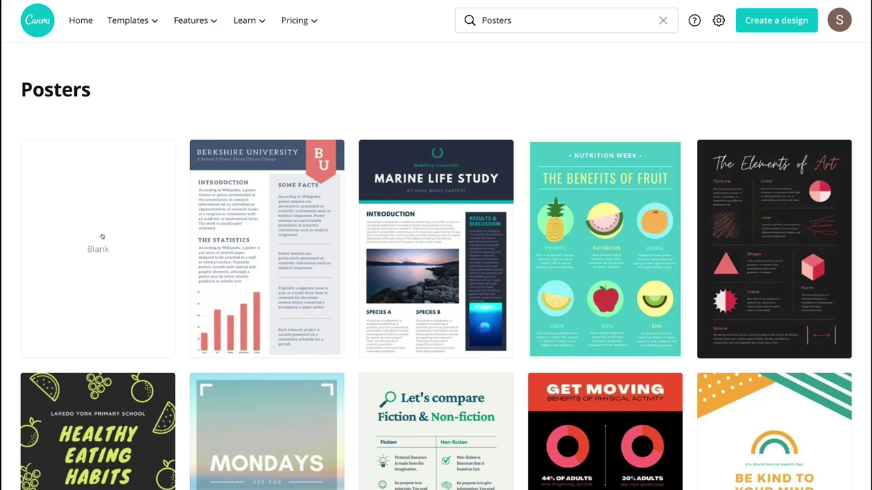
pyautogui.scroll(-3, 221, 249)
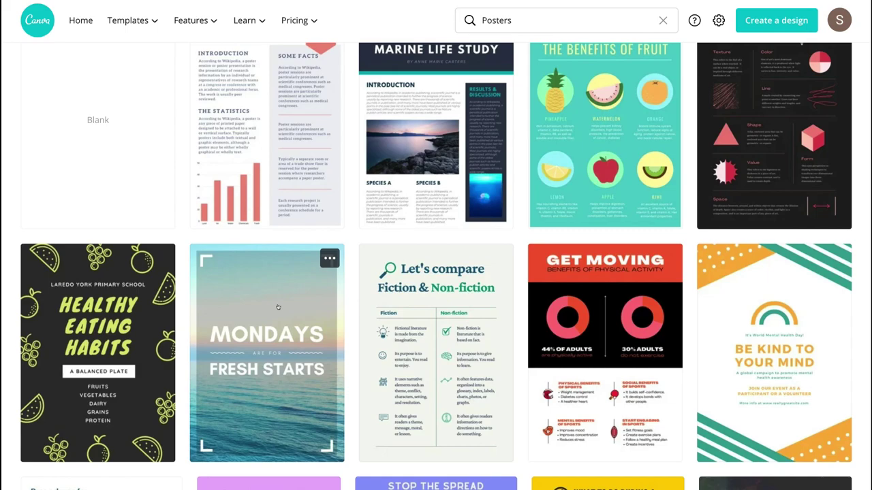
pyautogui.scroll(-10, 278, 307)
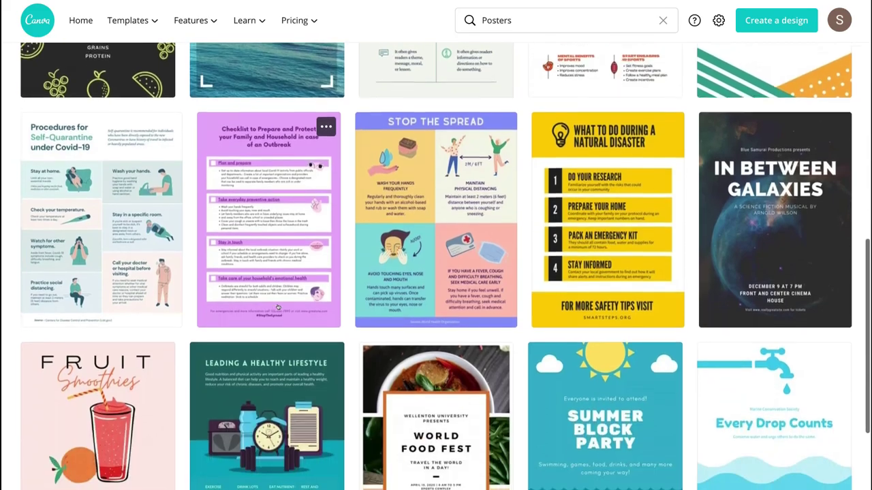
pyautogui.scroll(-8, 278, 307)
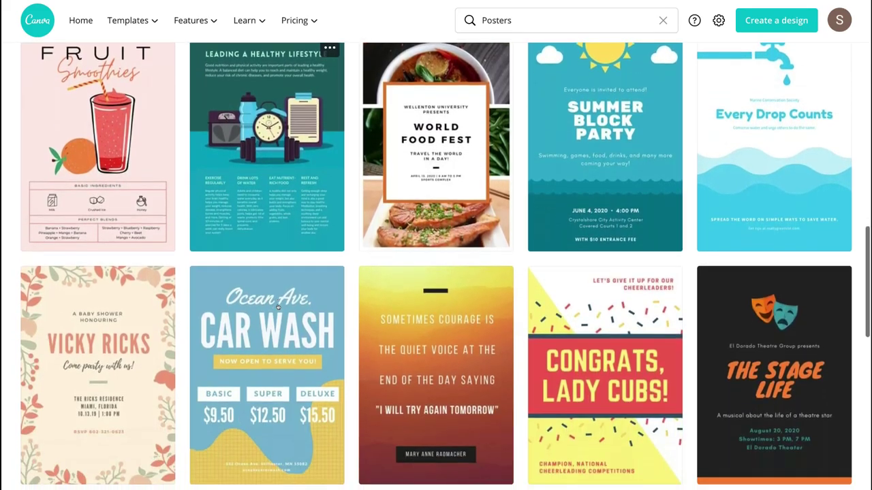
pyautogui.scroll(-8, 278, 307)
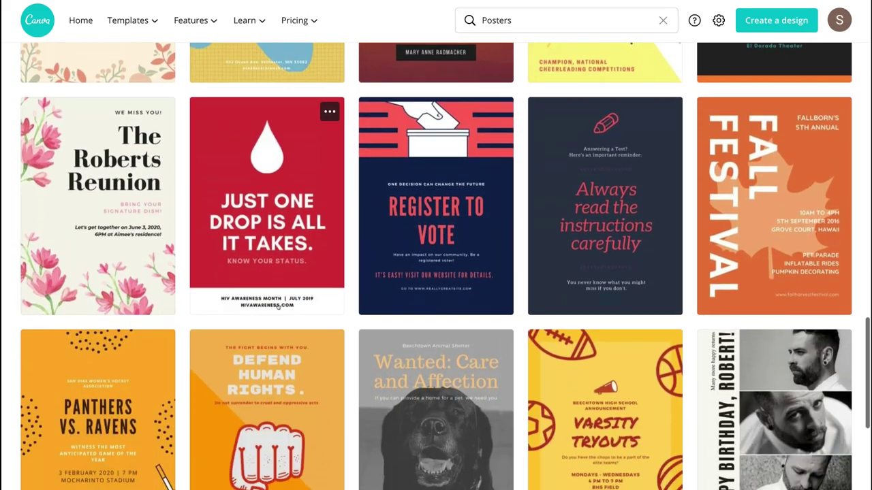
pyautogui.scroll(9, 278, 307)
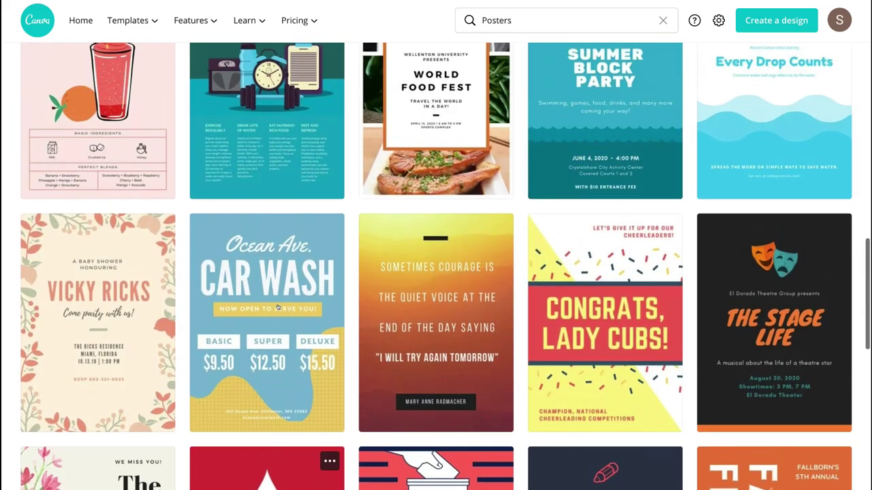
pyautogui.scroll(3, 278, 308)
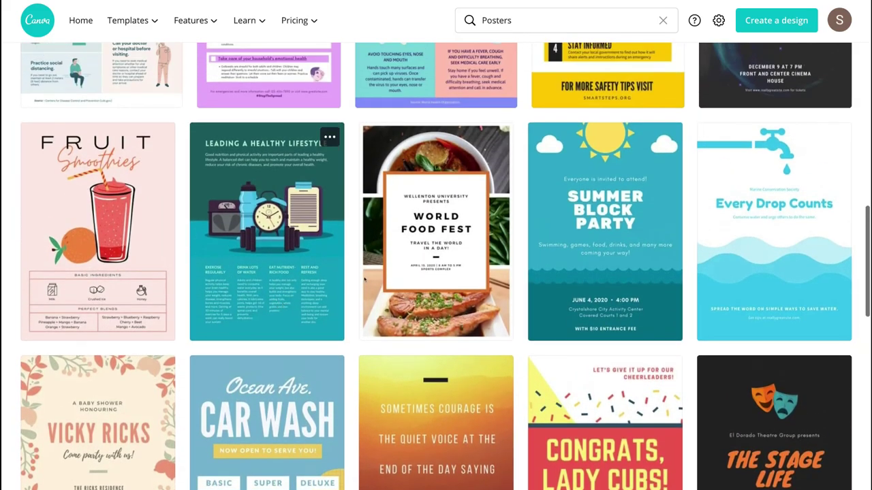
# Open the World Food Fest poster template and dismiss the Editing 1/3 tip
pyautogui.click(364, 279)
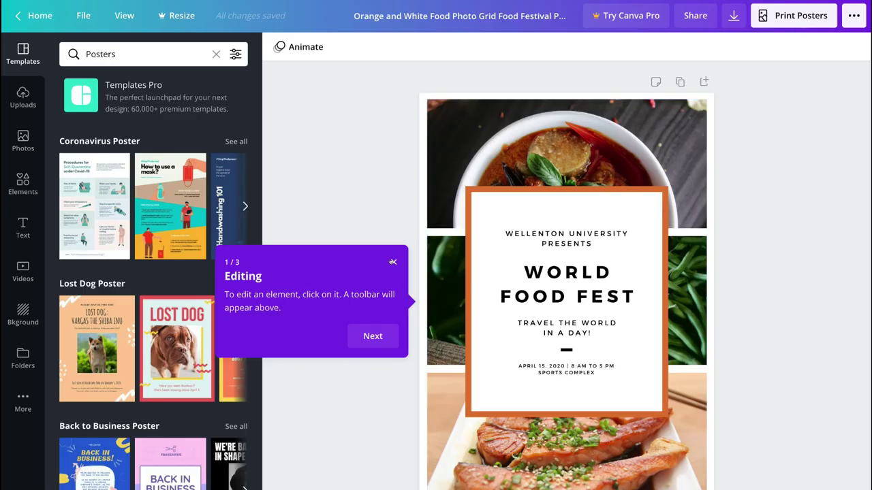
pyautogui.click(392, 262)
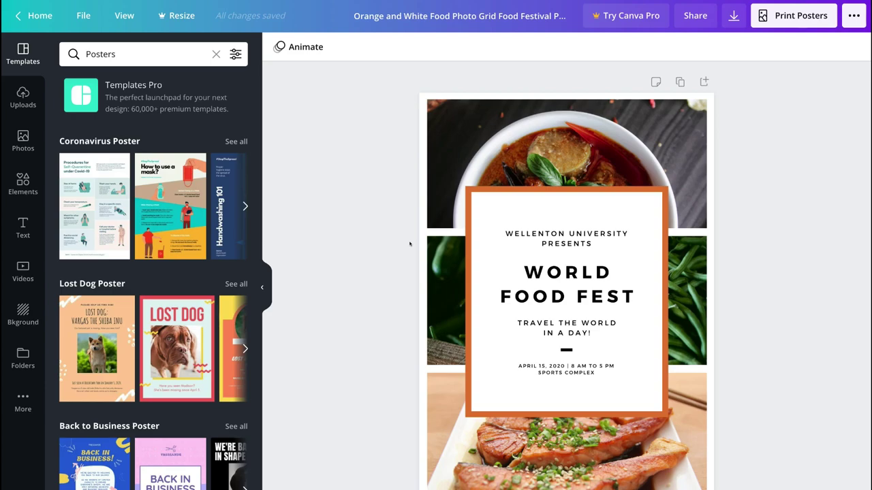
pyautogui.scroll(-1, 724, 279)
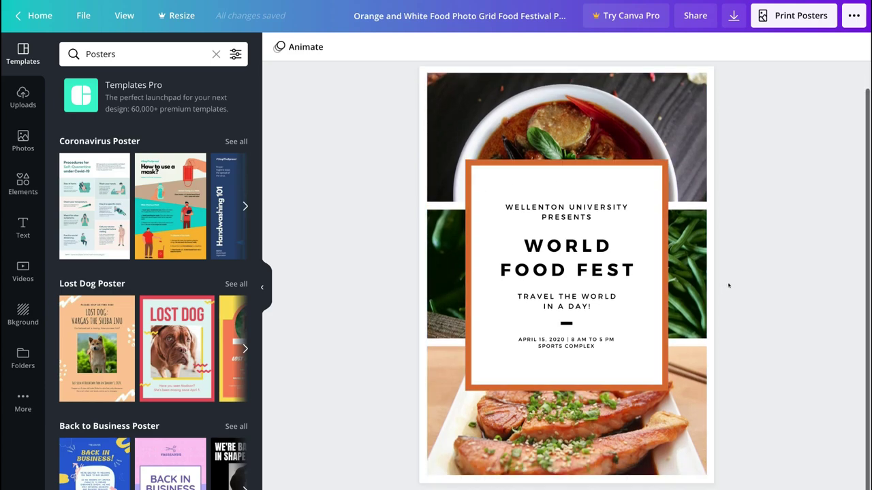
# Add a blank Page 2 with Ctrl+Enter and scroll between Page 1 and Page 2
pyautogui.hotkey('ctrl', 'Return')
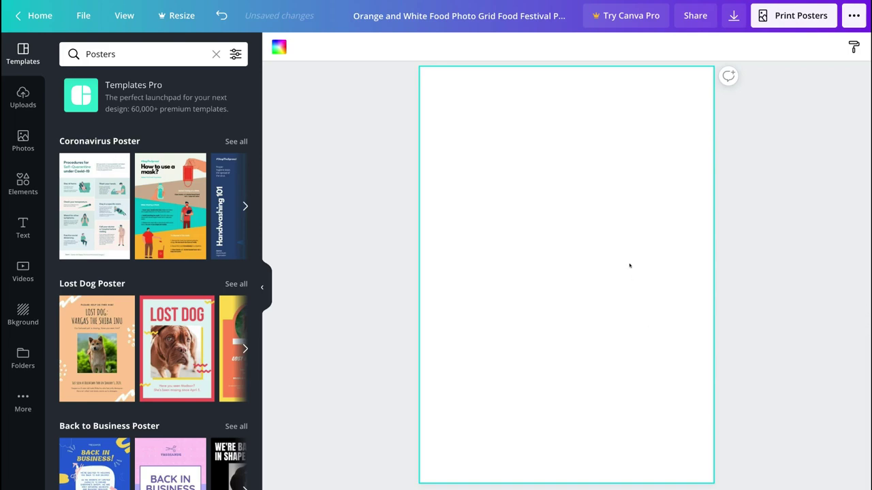
pyautogui.scroll(5, 629, 266)
pyautogui.scroll(3, 629, 266)
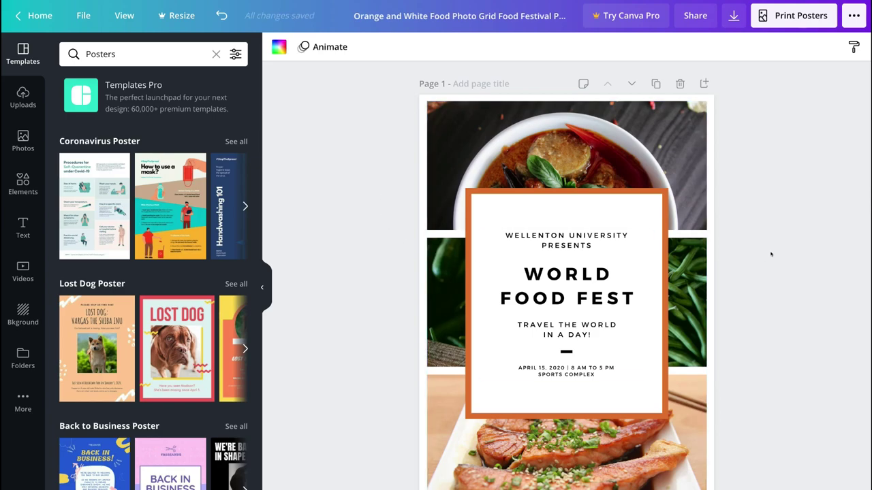
pyautogui.scroll(-6, 771, 254)
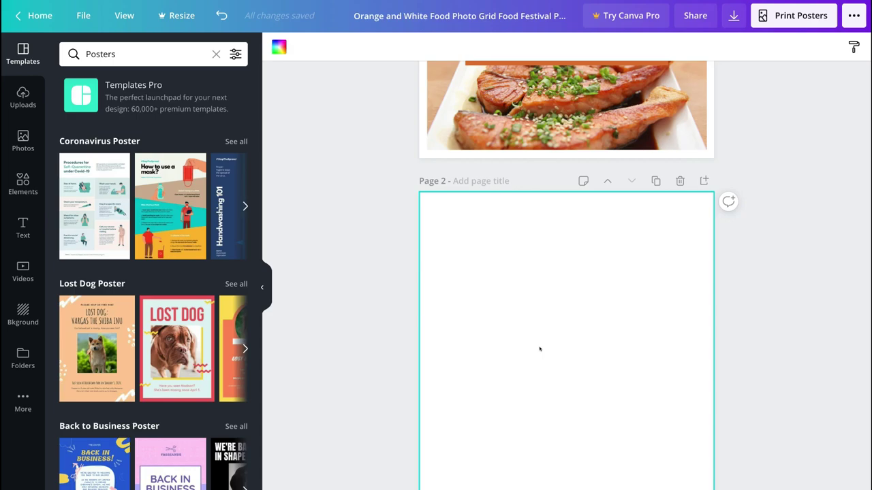
pyautogui.scroll(6, 540, 350)
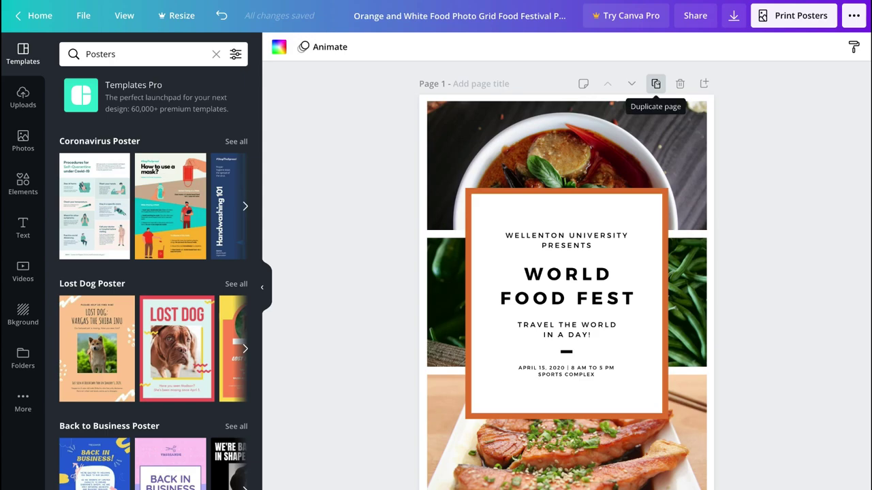
# Duplicate the World Food Fest poster page, then delete the copy
pyautogui.click(655, 83)
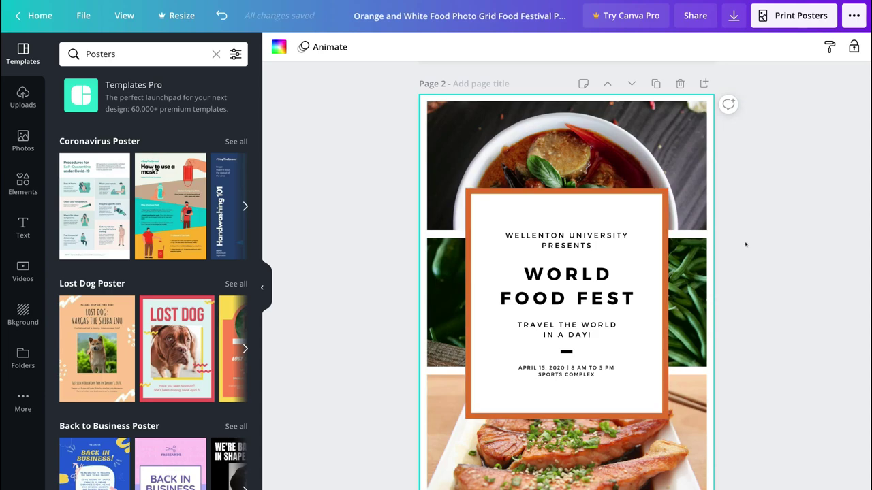
pyautogui.scroll(6, 745, 244)
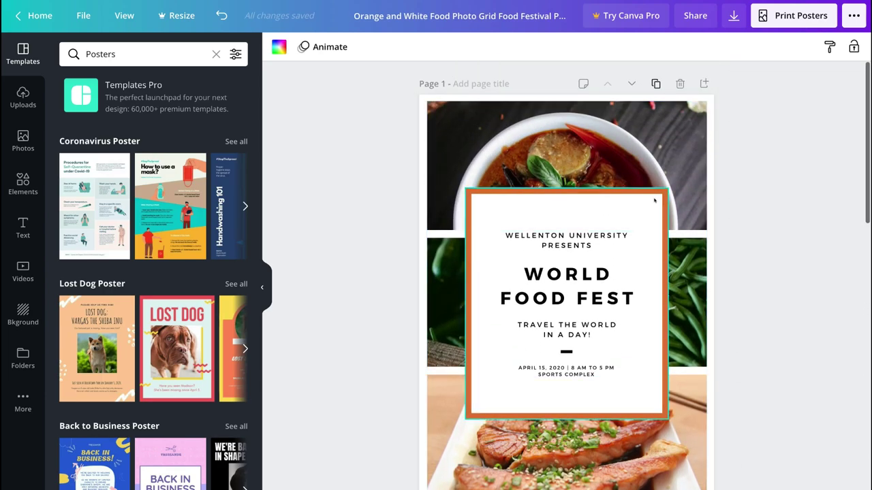
pyautogui.click(678, 83)
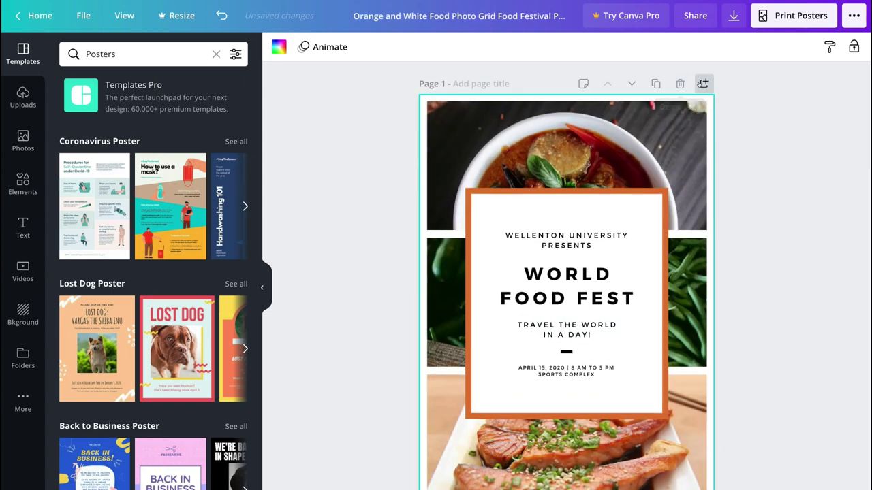
# Add a blank page after the poster, then delete the blank pages, leaving only the poster
pyautogui.click(702, 84)
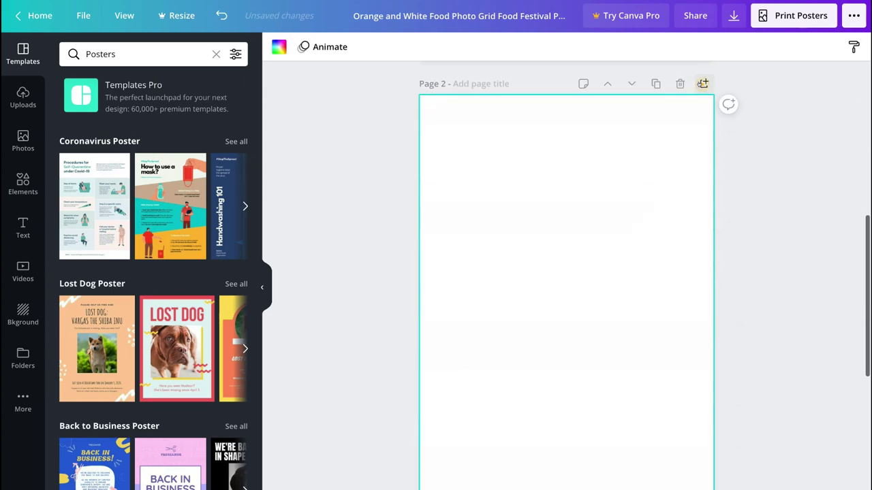
pyautogui.scroll(-5, 710, 176)
pyautogui.scroll(10, 709, 178)
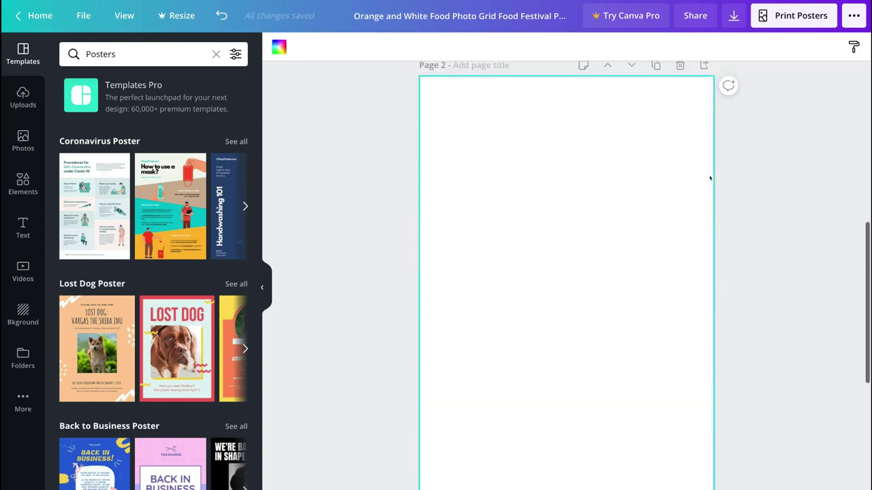
pyautogui.scroll(-3, 710, 178)
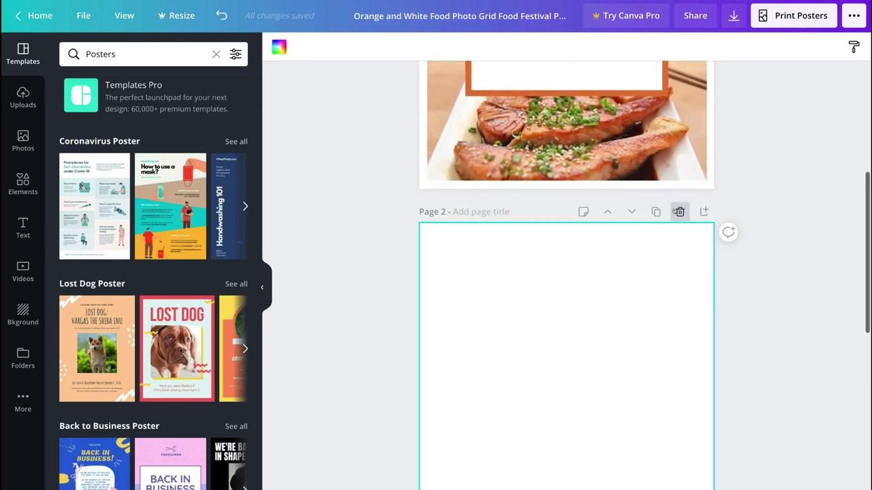
pyautogui.click(679, 212)
pyautogui.click(679, 211)
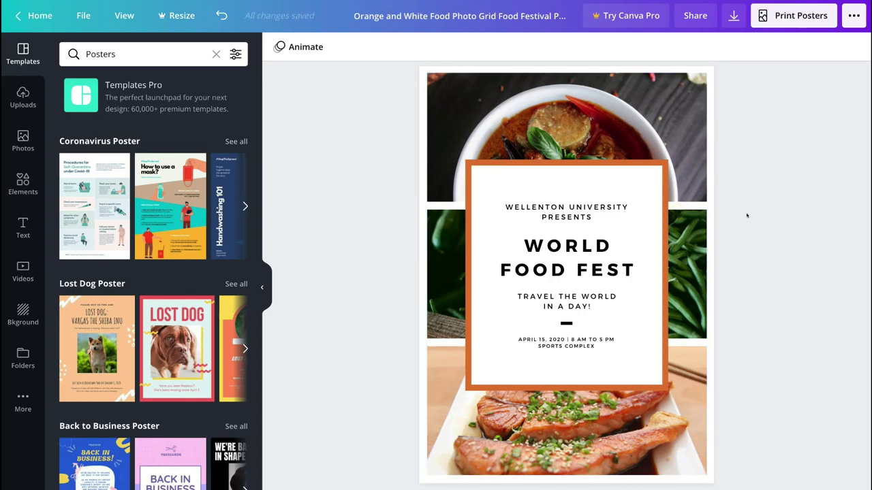
pyautogui.scroll(1, 747, 215)
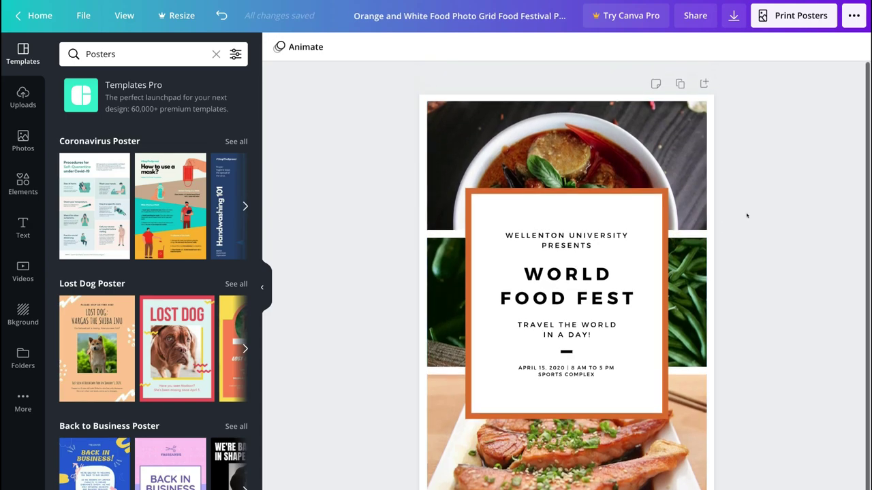
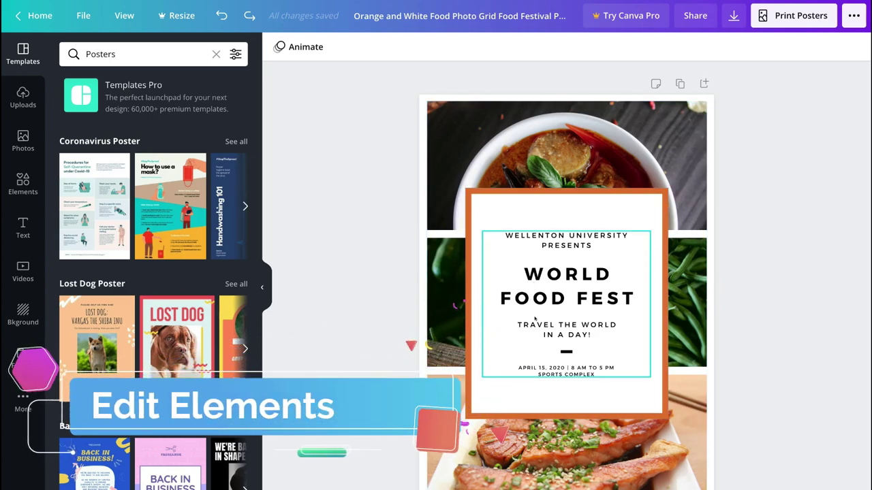
# Replace 'FOOD FEST' in the poster heading with 'DAY OF FOOD'
pyautogui.click(572, 300)
pyautogui.moveTo(501, 298); pyautogui.dragTo(637, 297)
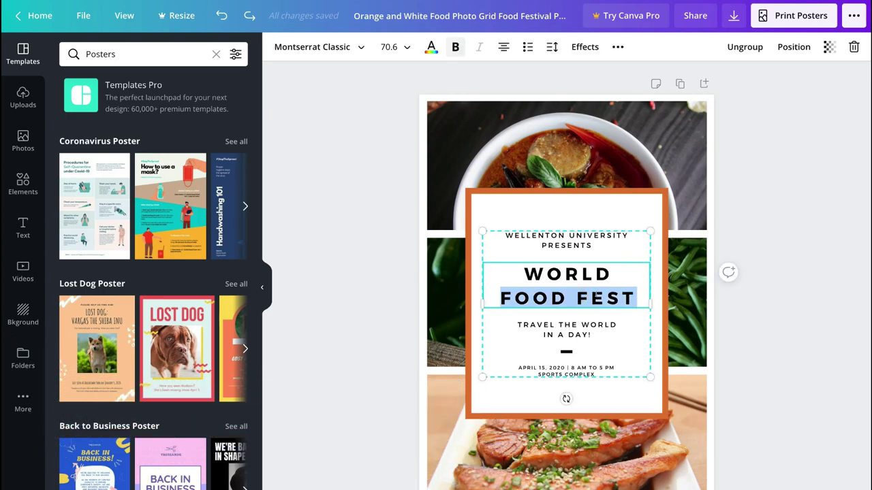
pyautogui.write('DAY OF F')
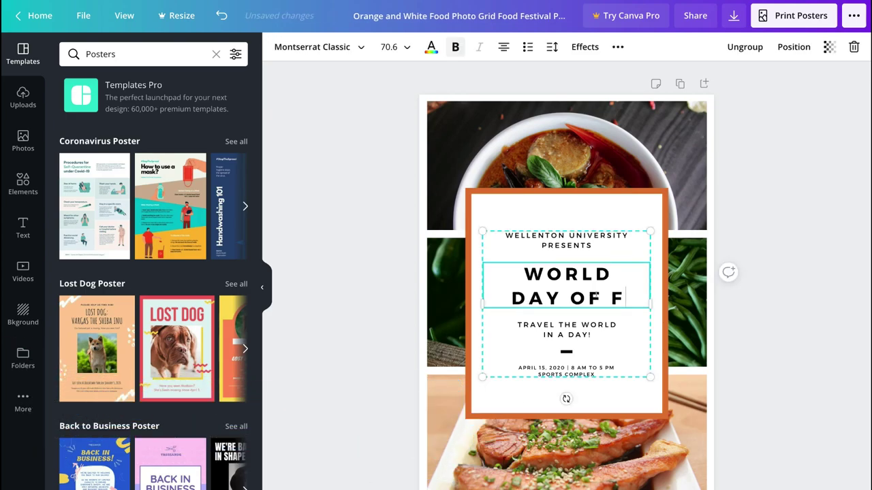
pyautogui.write('OOD')
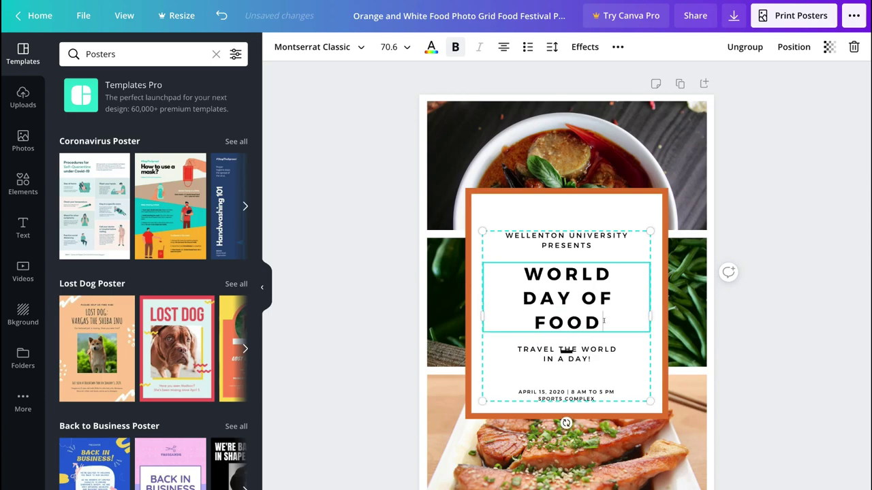
# Set the whole 'WORLD DAY OF FOOD' heading to font size 56
pyautogui.hotkey('shift', 'Up')
pyautogui.hotkey('shift', 'Up')
pyautogui.hotkey('shift', 'Home')
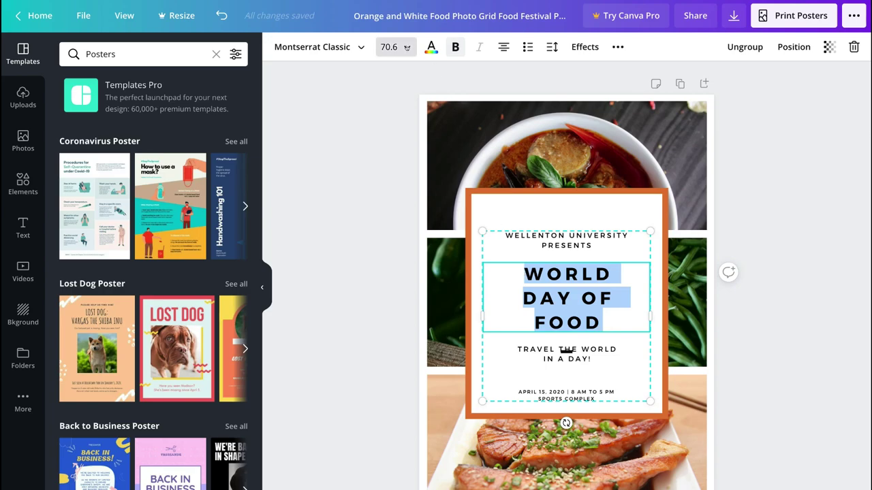
pyautogui.click(389, 47)
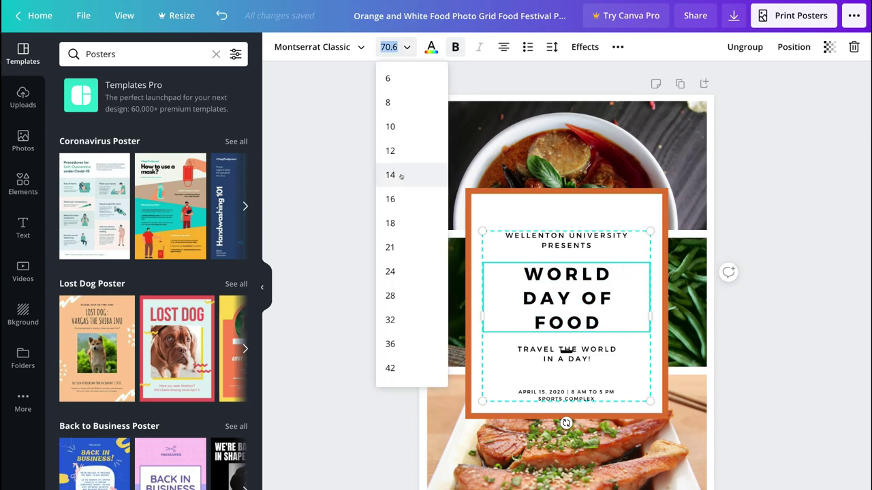
pyautogui.click(403, 267)
pyautogui.click(386, 47)
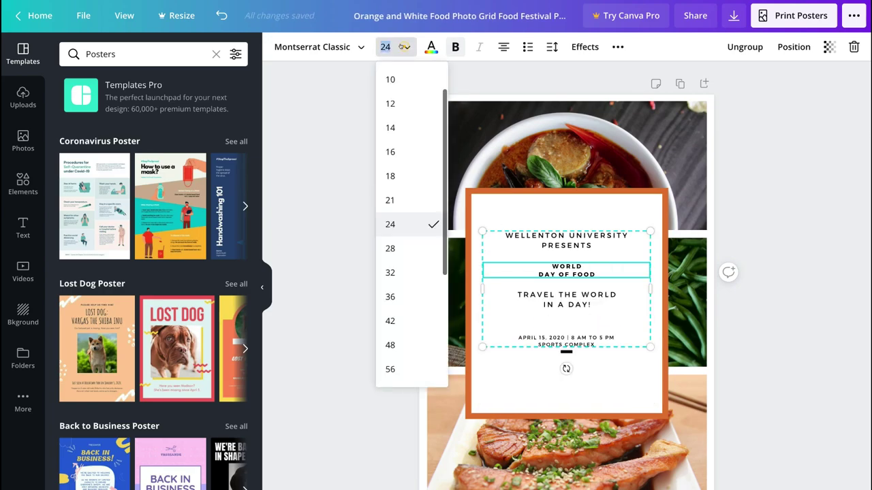
pyautogui.click(394, 297)
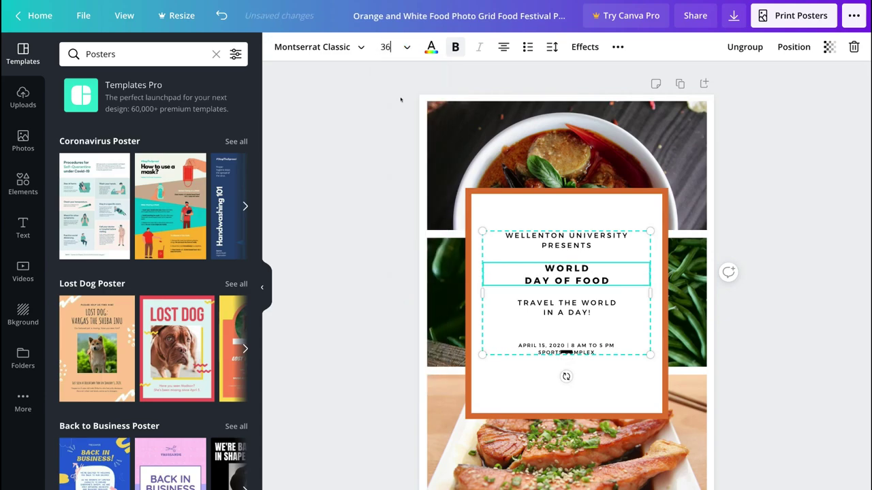
pyautogui.click(392, 47)
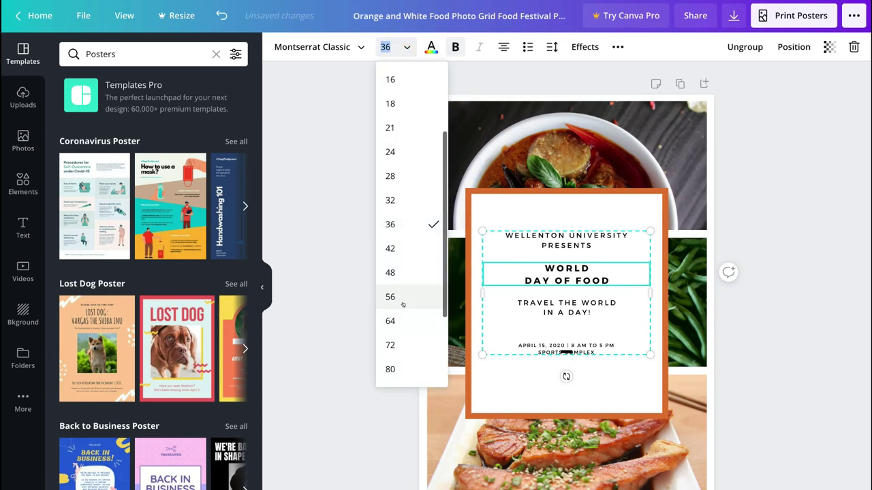
pyautogui.click(402, 304)
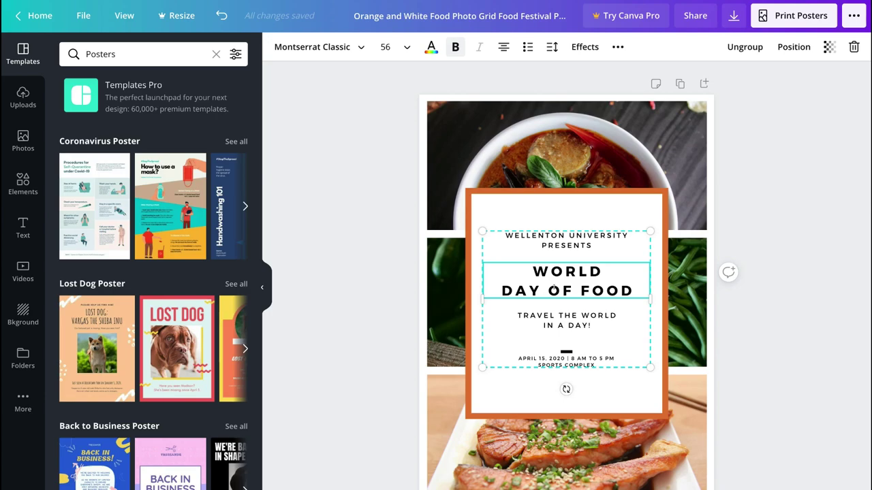
# Select the date text box and the 'IN A DAY!' line for editing
pyautogui.click(600, 360)
pyautogui.doubleClick(600, 360)
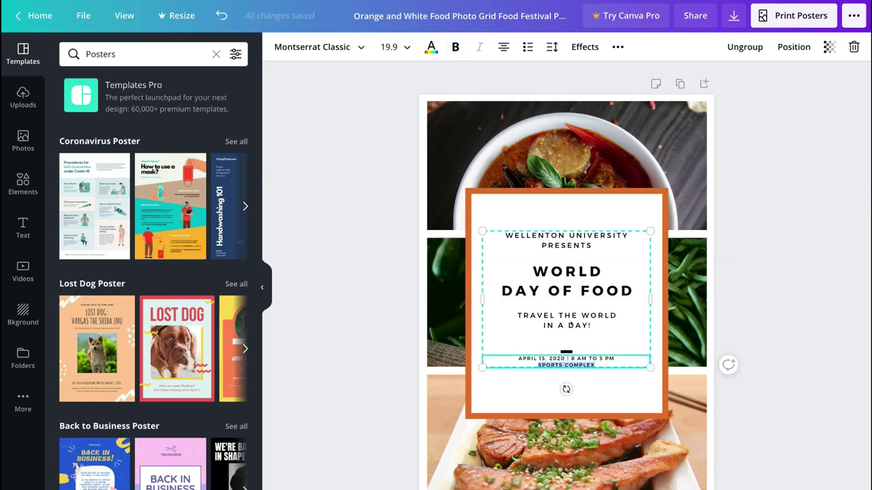
pyautogui.doubleClick(571, 325)
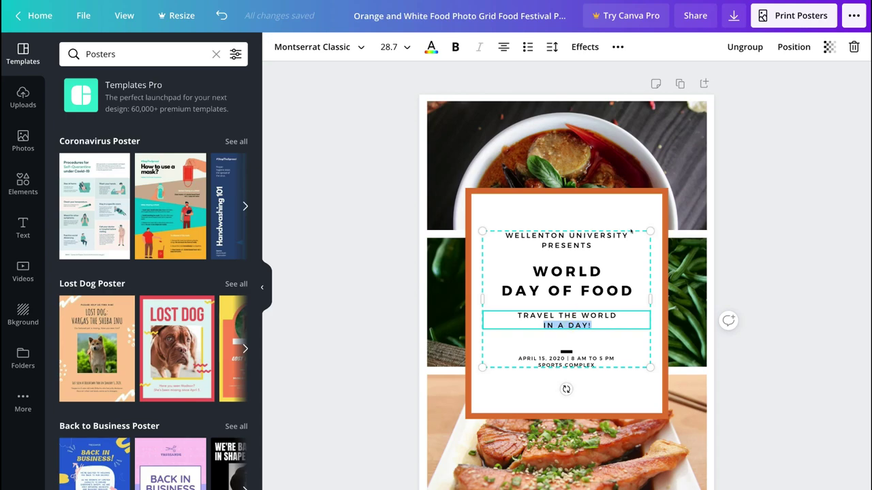
pyautogui.moveTo(650, 230)
pyautogui.mouseDown()
pyautogui.moveTo(598, 293)
pyautogui.moveTo(675, 212)
pyautogui.moveTo(649, 234)
pyautogui.mouseUp()
pyautogui.hotkey('ctrl', 'z')
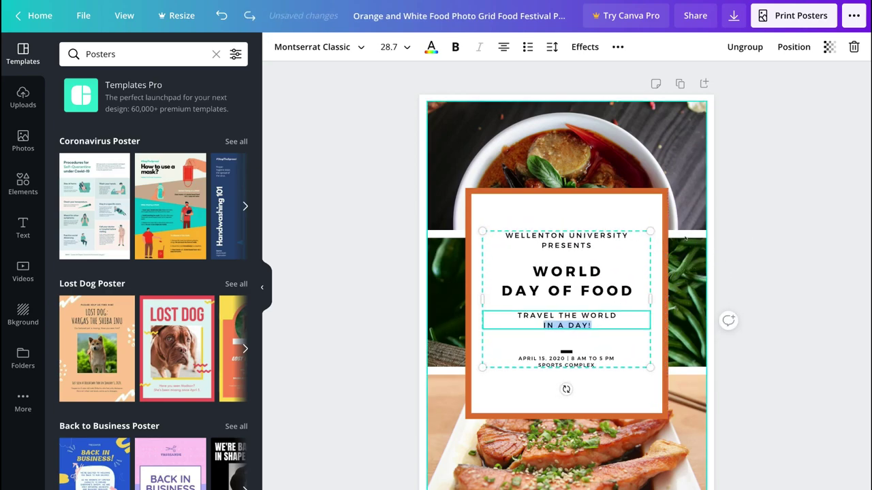
pyautogui.click(716, 243)
pyautogui.click(658, 198)
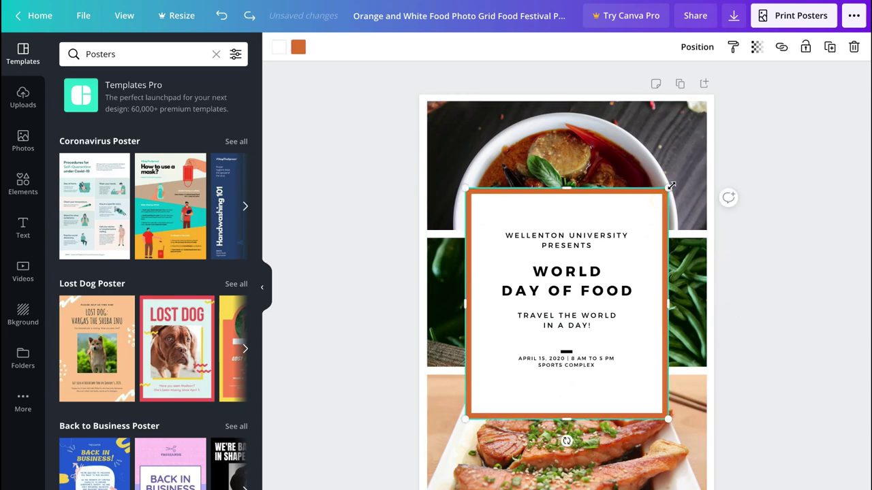
pyautogui.moveTo(670, 186)
pyautogui.mouseDown()
pyautogui.moveTo(641, 235)
pyautogui.moveTo(647, 265)
pyautogui.moveTo(687, 156)
pyautogui.moveTo(610, 246)
pyautogui.moveTo(693, 157)
pyautogui.moveTo(665, 196)
pyautogui.mouseUp()
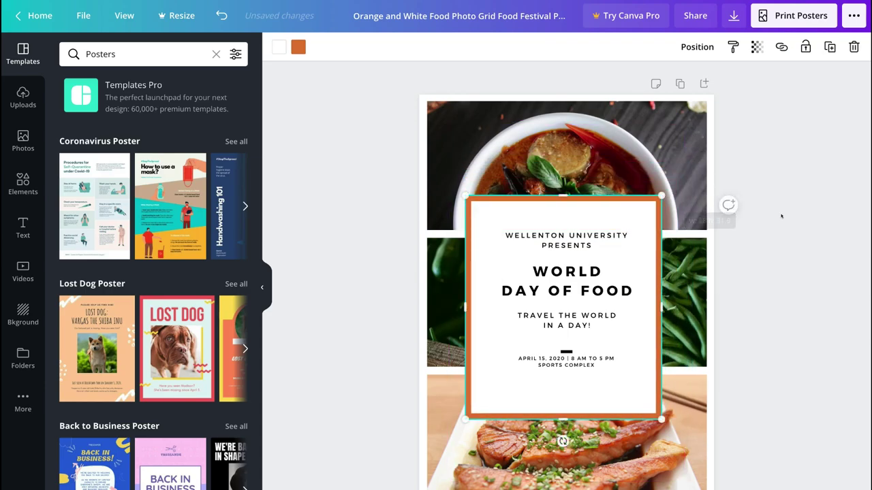
pyautogui.hotkey('ctrl', 'z')
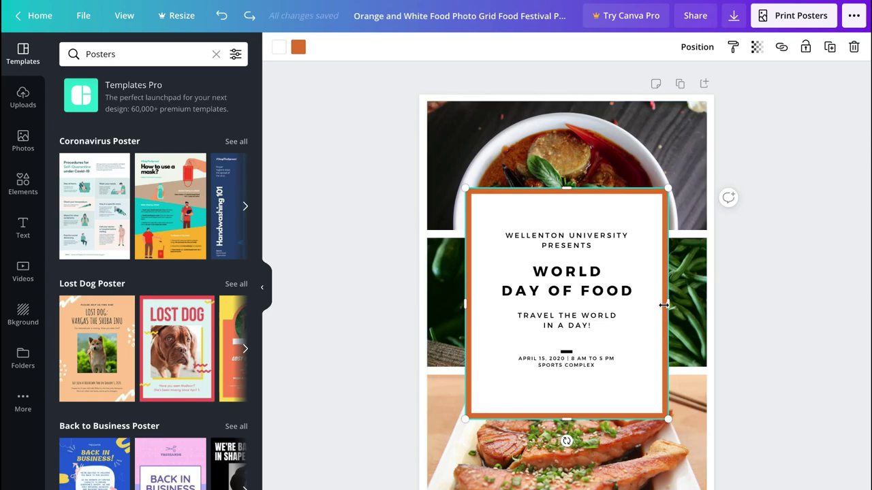
pyautogui.click(586, 161)
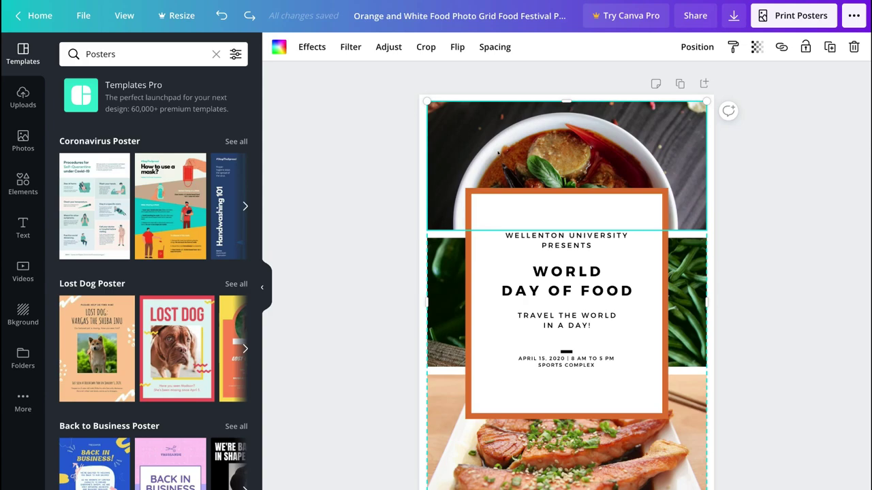
# Locate and select the orange-bordered frame around the heading text
pyautogui.click(493, 265)
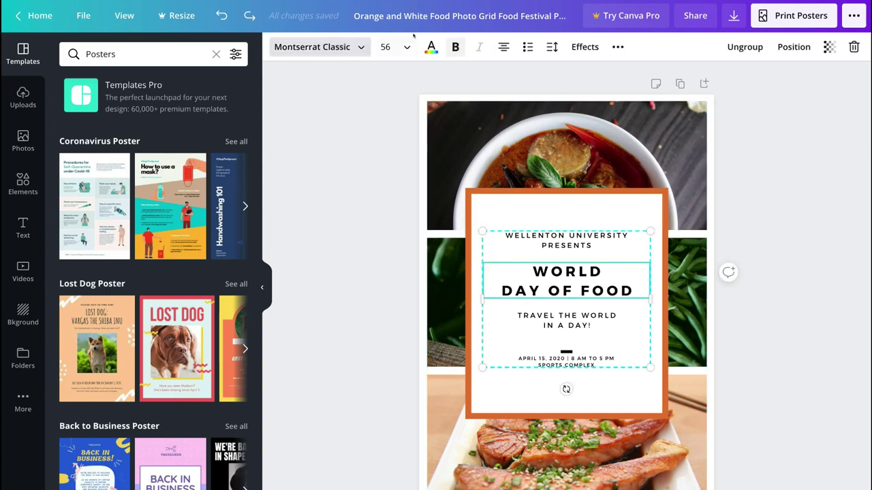
pyautogui.click(491, 192)
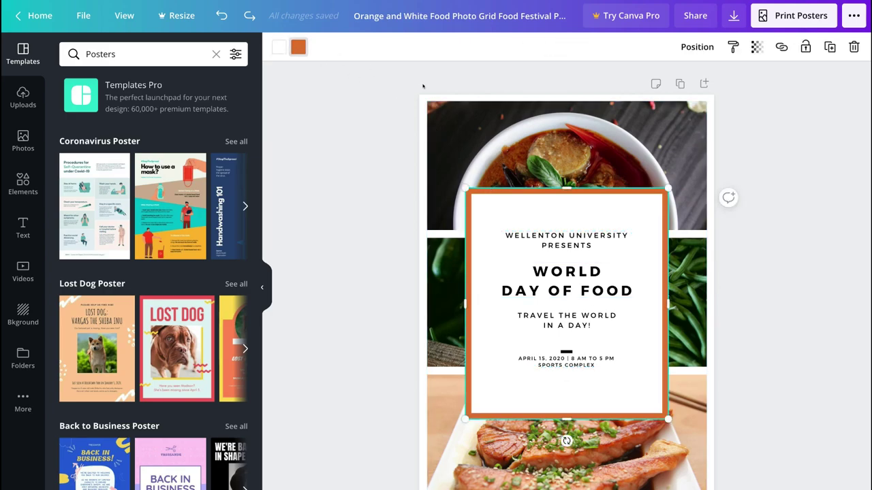
pyautogui.click(487, 130)
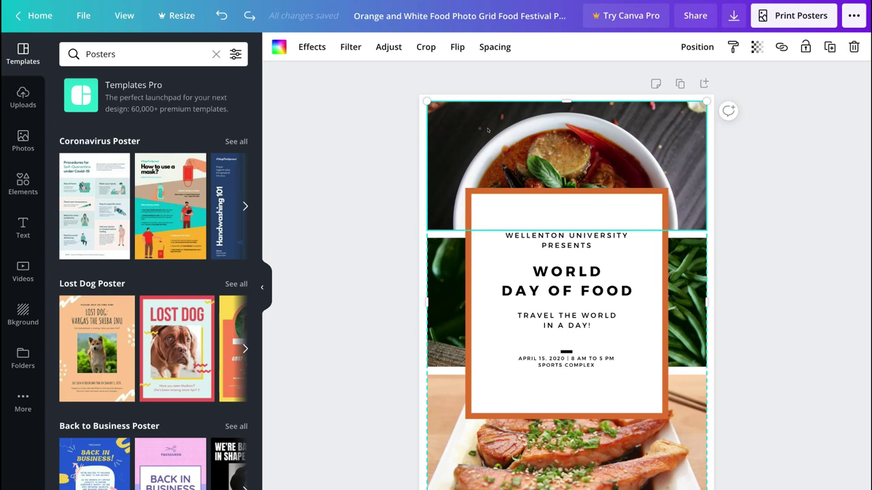
pyautogui.click(273, 47)
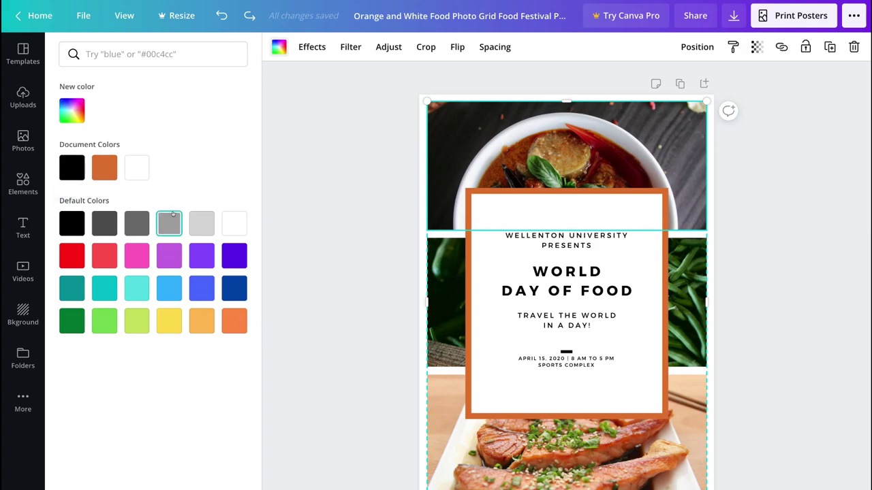
pyautogui.click(470, 286)
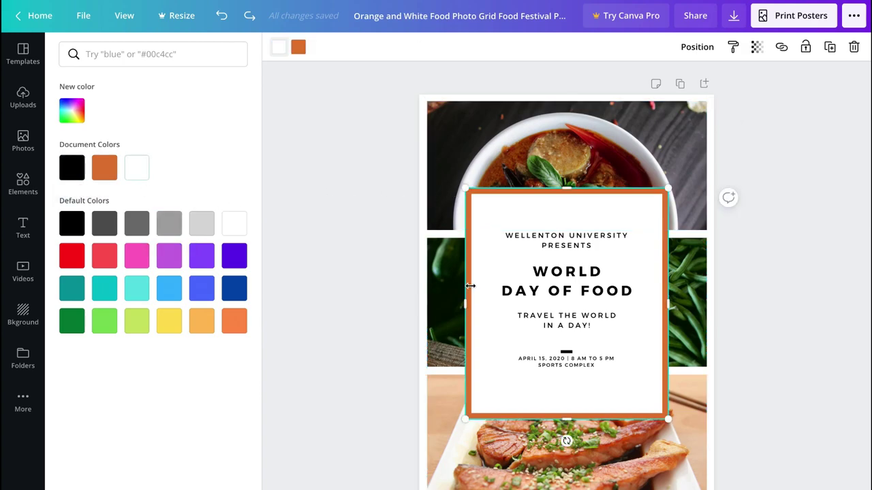
# Change the frame's border colour from orange to light green
pyautogui.click(294, 49)
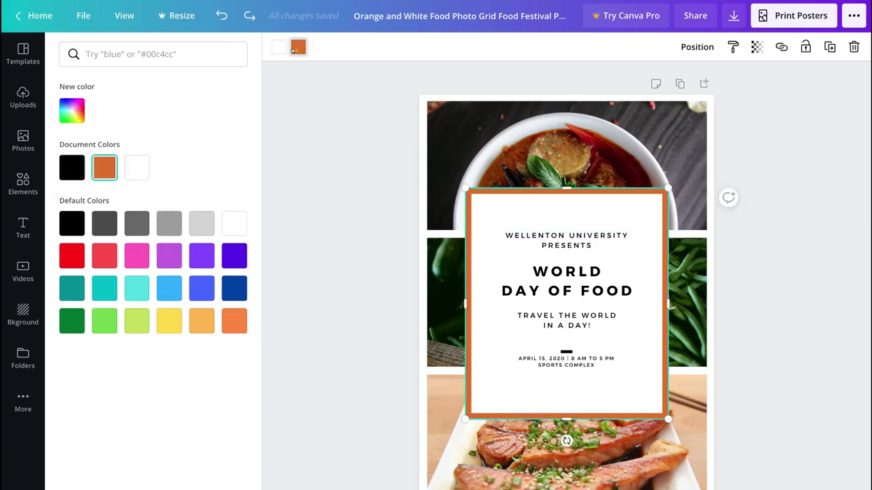
pyautogui.click(104, 256)
pyautogui.click(71, 256)
pyautogui.click(71, 288)
pyautogui.click(109, 319)
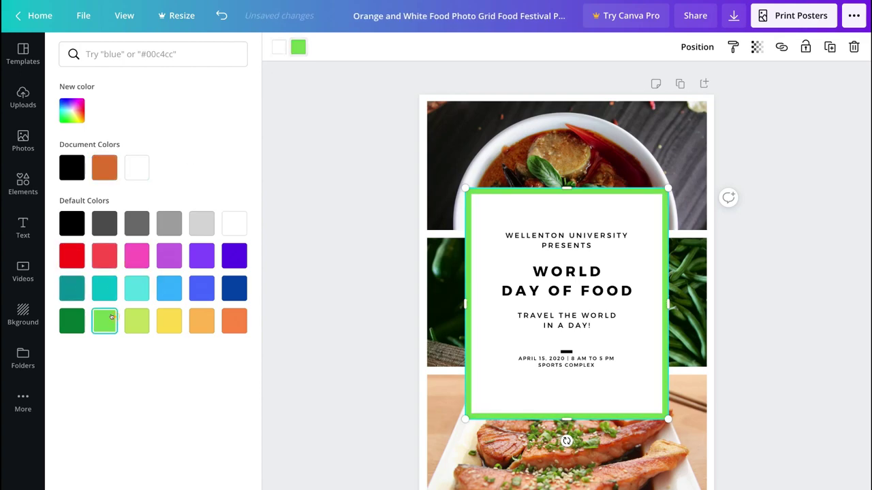
pyautogui.click(274, 212)
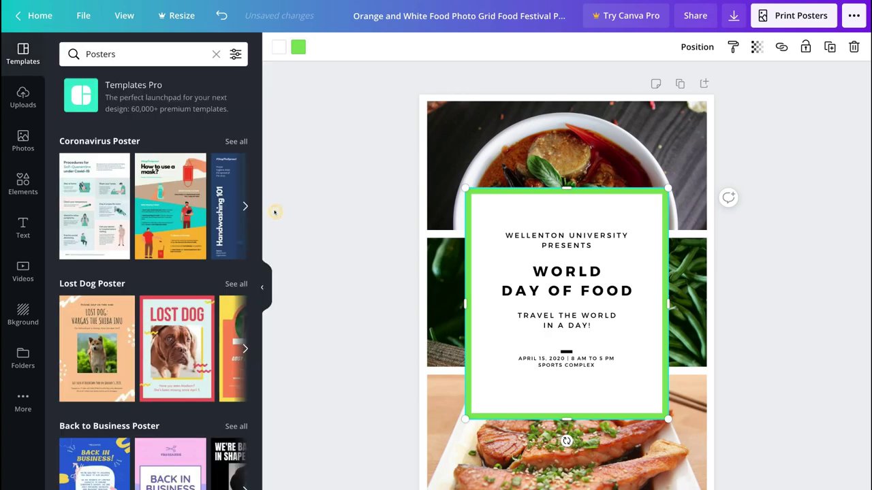
pyautogui.click(464, 125)
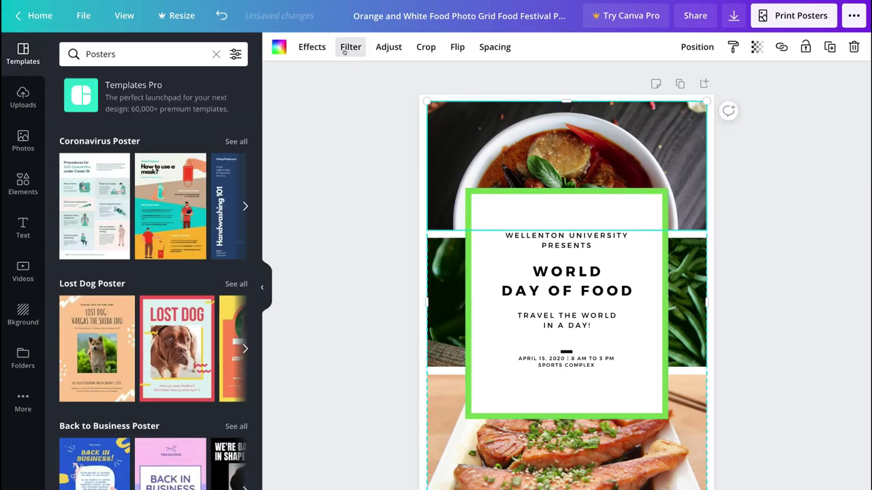
# After previewing several filters, give the top soup photo the Epic filter at intensity 58
pyautogui.click(347, 49)
pyautogui.click(127, 87)
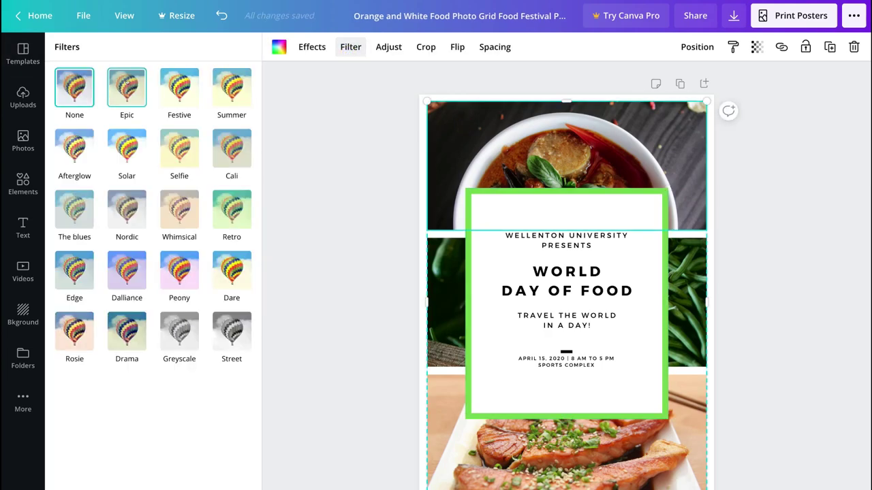
pyautogui.click(179, 87)
pyautogui.click(229, 89)
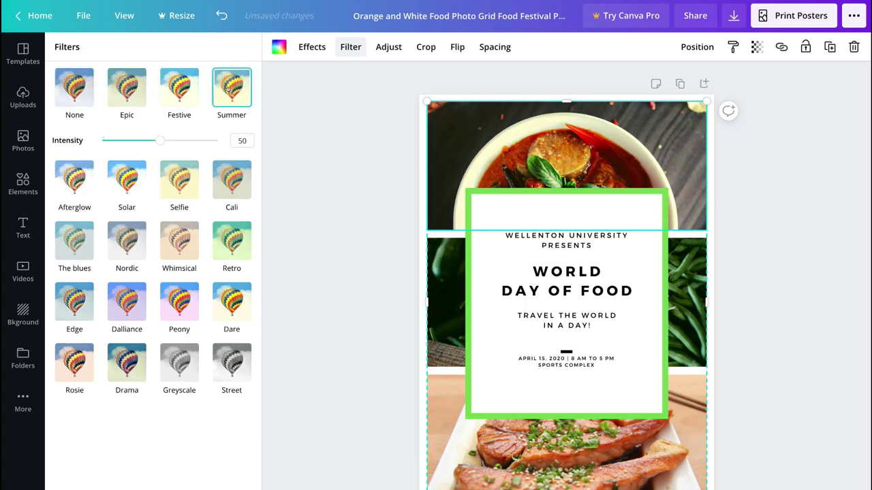
pyautogui.click(230, 184)
pyautogui.click(179, 148)
pyautogui.click(126, 149)
pyautogui.click(74, 148)
pyautogui.click(75, 87)
pyautogui.click(127, 87)
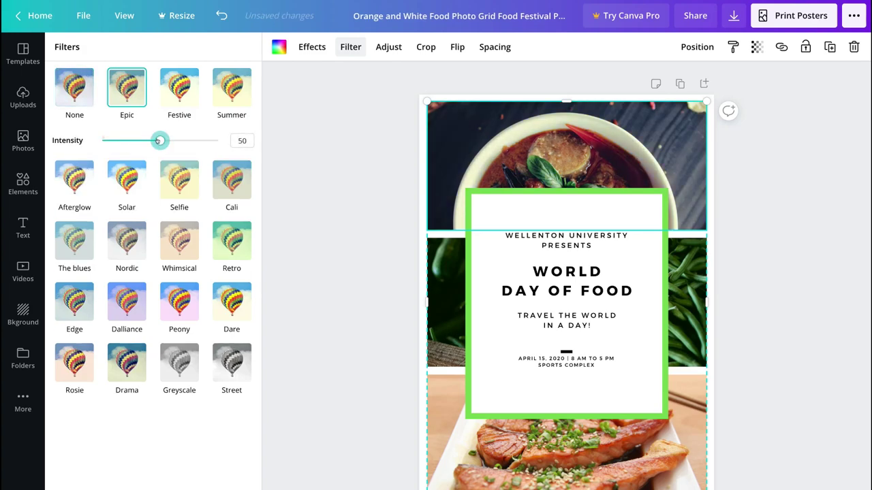
pyautogui.moveTo(146, 141)
pyautogui.mouseDown()
pyautogui.moveTo(136, 141)
pyautogui.moveTo(194, 141)
pyautogui.moveTo(151, 141)
pyautogui.mouseUp()
pyautogui.click(274, 121)
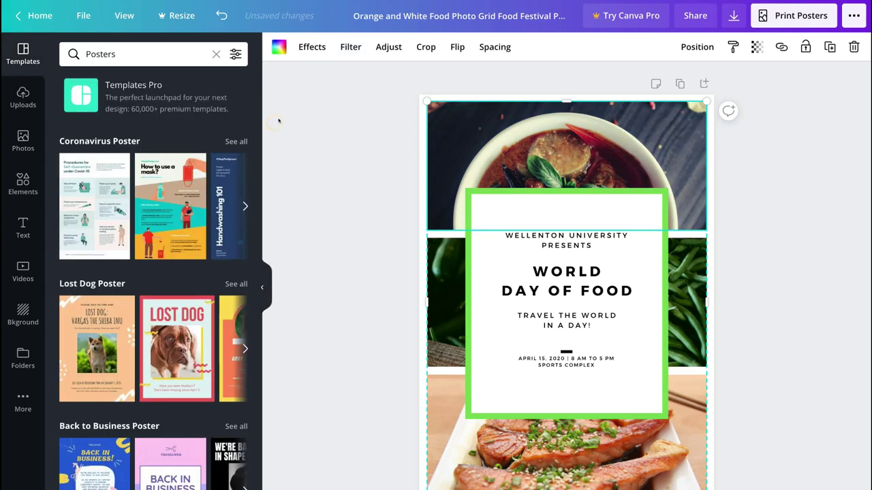
# Try brightness, contrast, saturation and blur changes, then reset all adjustments and leave the crop unchanged
pyautogui.click(388, 47)
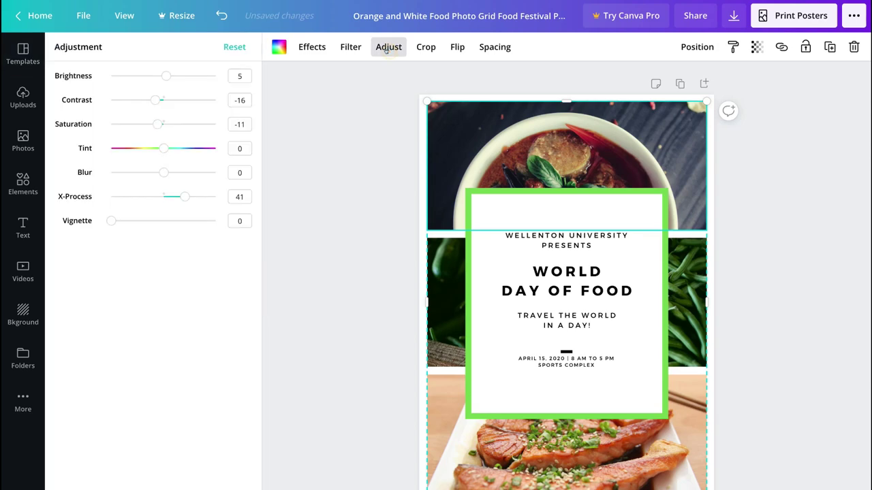
pyautogui.moveTo(162, 75); pyautogui.dragTo(179, 75)
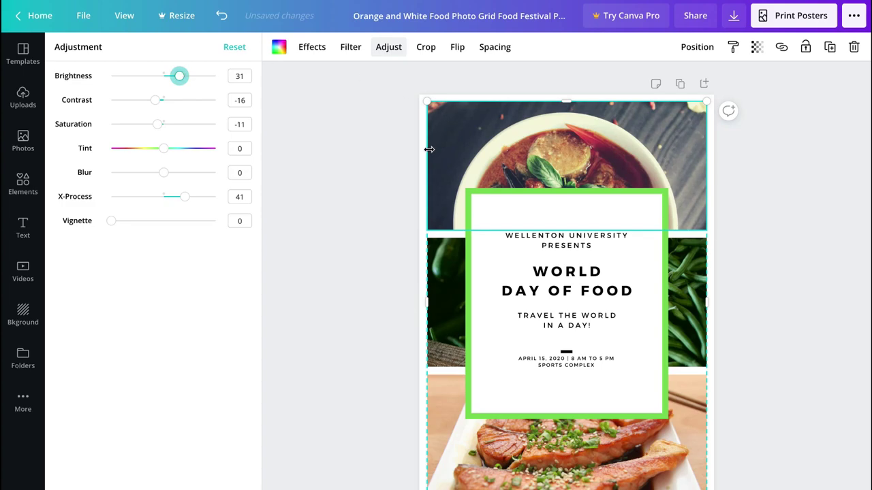
pyautogui.moveTo(179, 75); pyautogui.dragTo(164, 100)
pyautogui.moveTo(157, 124); pyautogui.dragTo(163, 124)
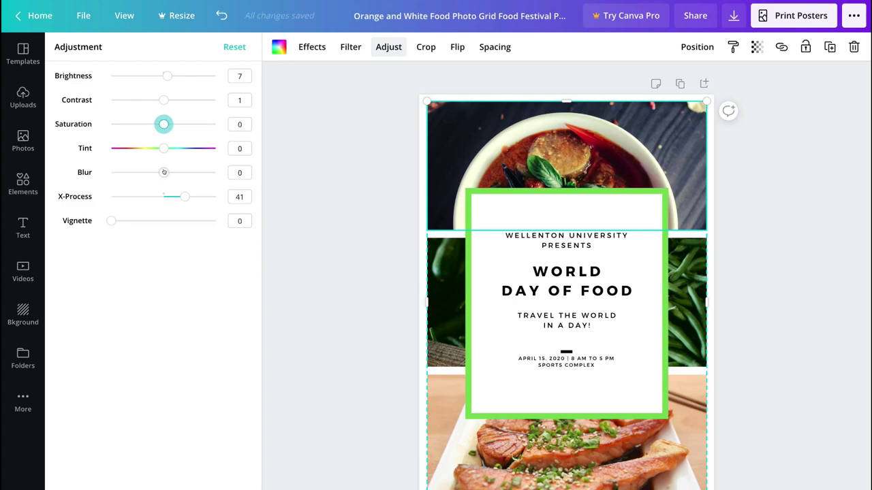
pyautogui.moveTo(164, 173); pyautogui.dragTo(183, 172)
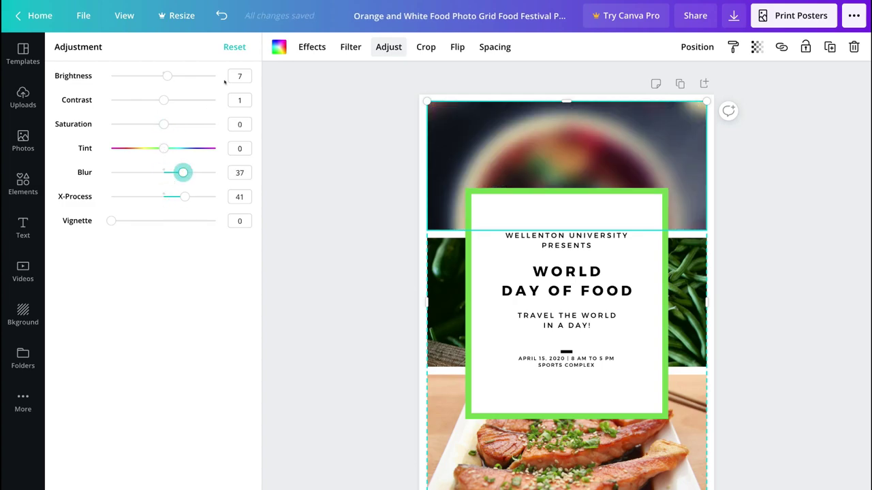
pyautogui.click(234, 48)
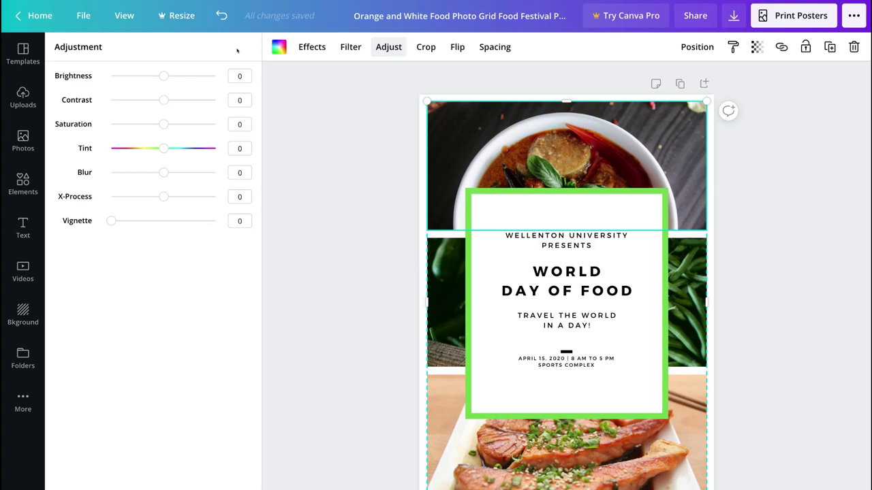
pyautogui.click(427, 48)
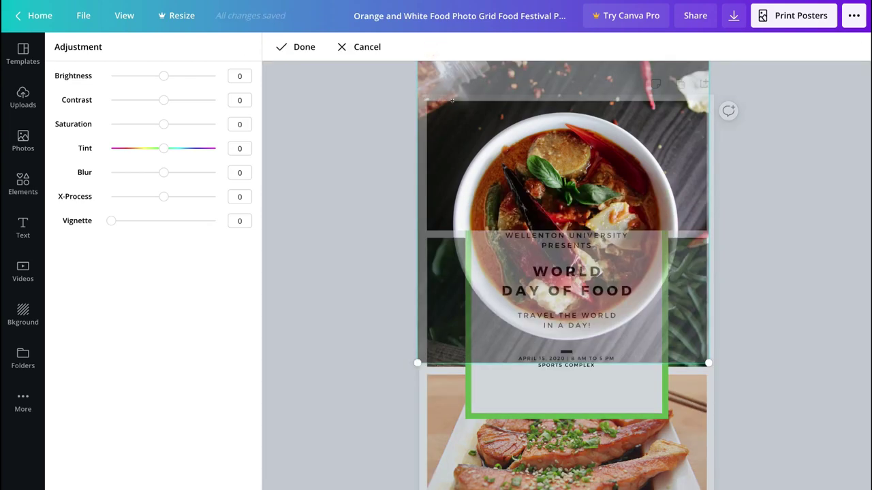
pyautogui.click(300, 47)
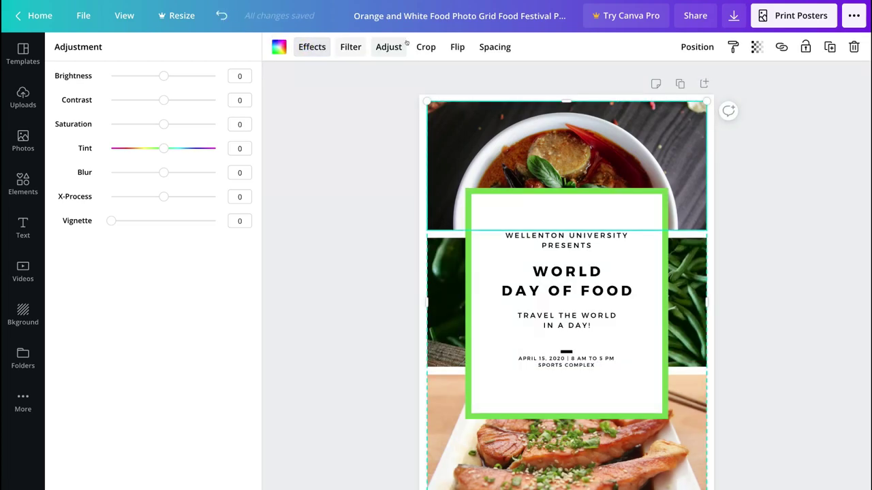
# Flip the top food photo horizontally and vertically, then flip it back to its original orientation
pyautogui.click(456, 46)
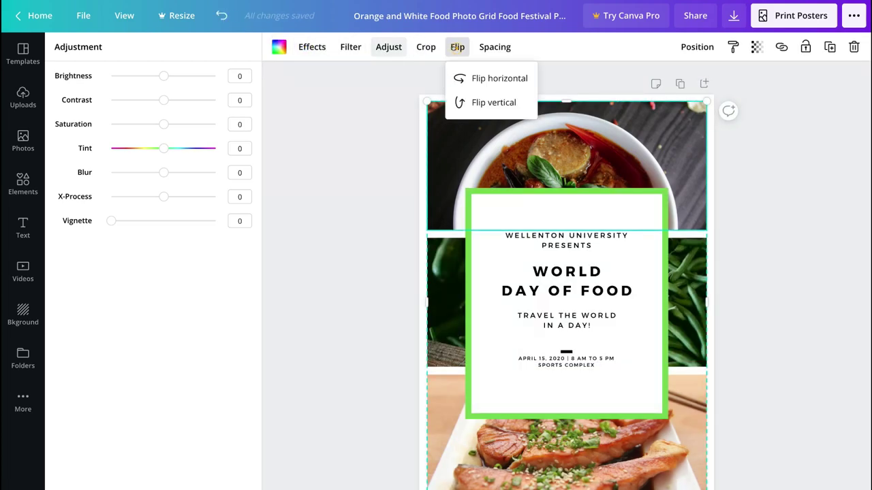
pyautogui.click(477, 77)
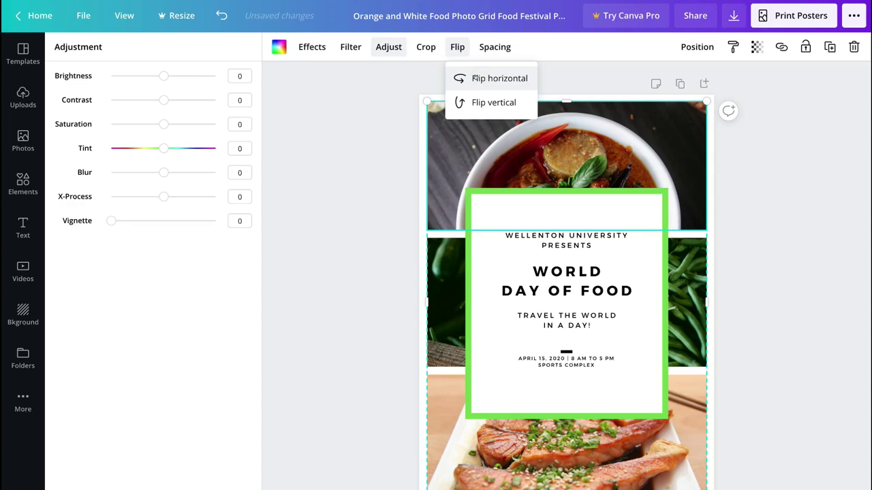
pyautogui.click(476, 102)
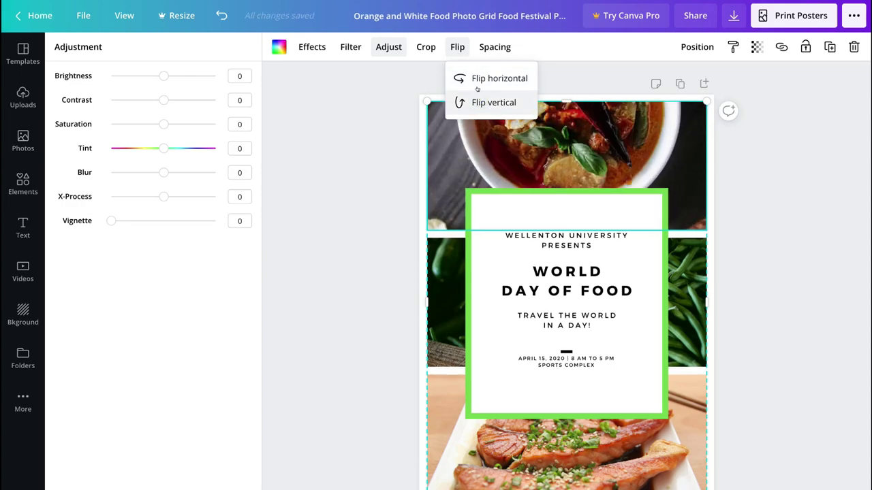
pyautogui.click(476, 78)
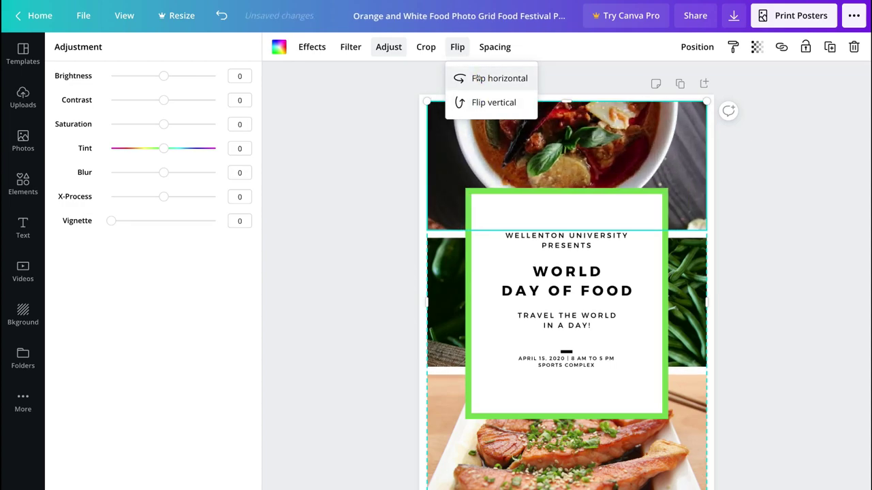
pyautogui.click(480, 102)
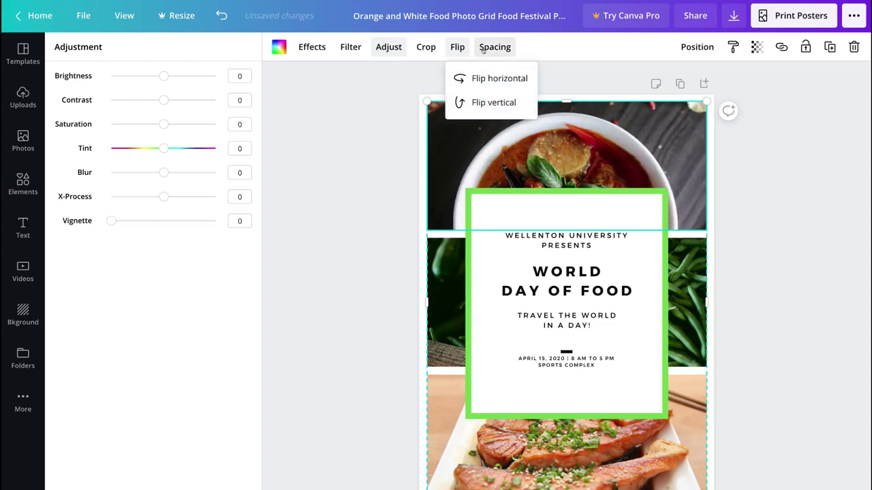
pyautogui.click(515, 49)
# Adjust the spacing between grid photos and bring up the poster templates browser
pyautogui.click(504, 47)
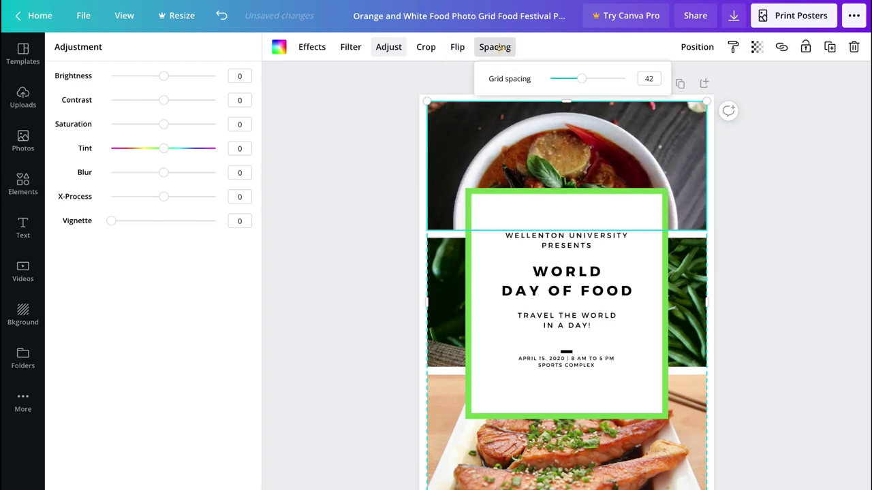
pyautogui.moveTo(581, 78)
pyautogui.mouseDown()
pyautogui.moveTo(623, 78)
pyautogui.moveTo(574, 82)
pyautogui.moveTo(587, 83)
pyautogui.mouseUp()
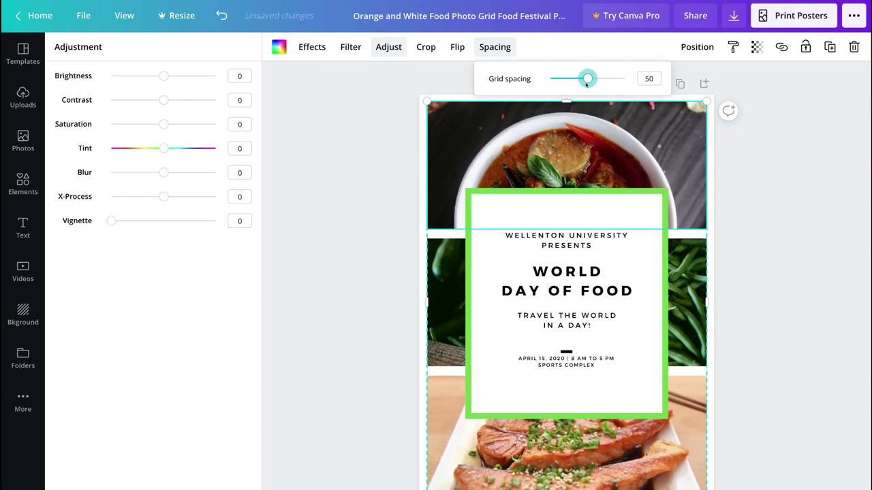
pyautogui.click(447, 84)
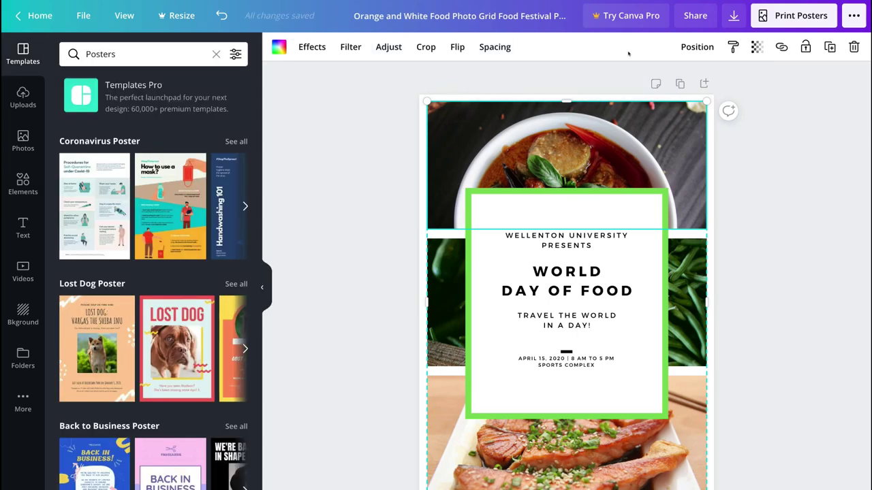
pyautogui.click(690, 55)
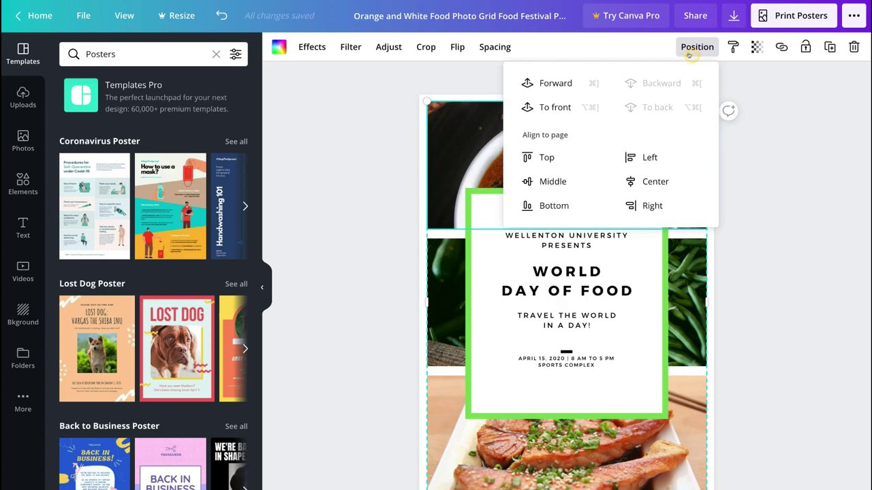
pyautogui.click(764, 132)
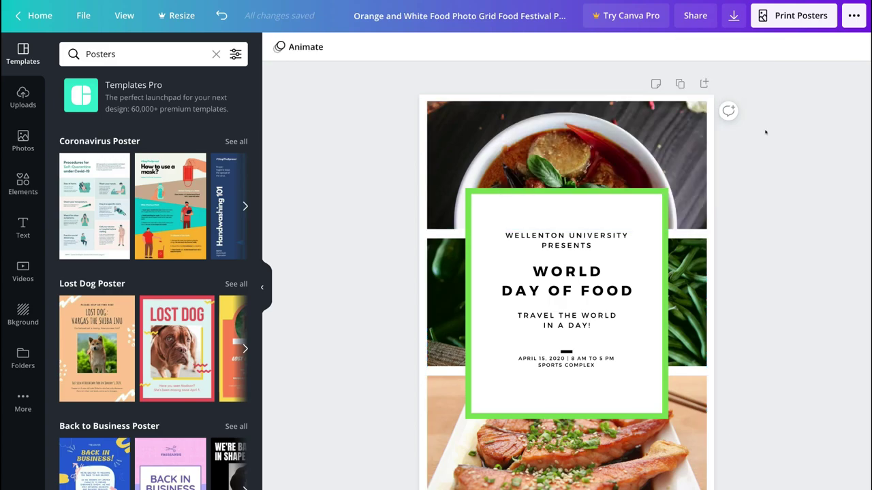
# Bring the top photo forward in front of the title box, then undo to restore layering
pyautogui.click(580, 148)
pyautogui.click(702, 48)
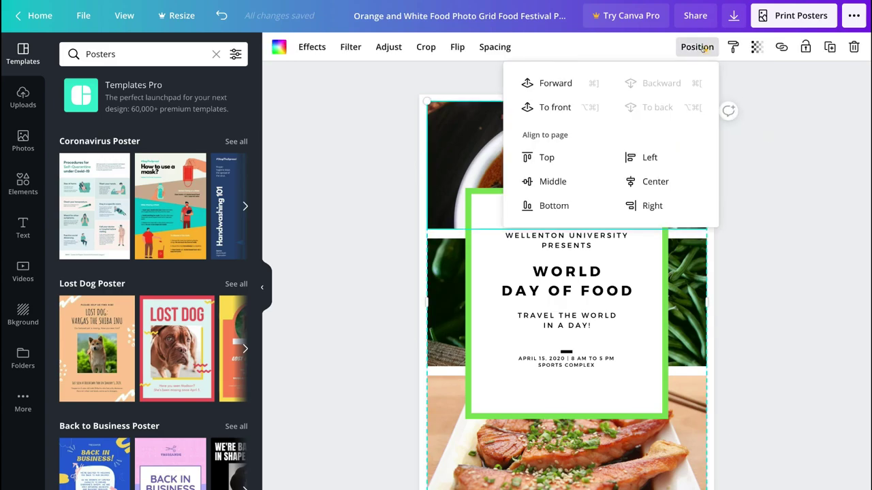
pyautogui.click(571, 82)
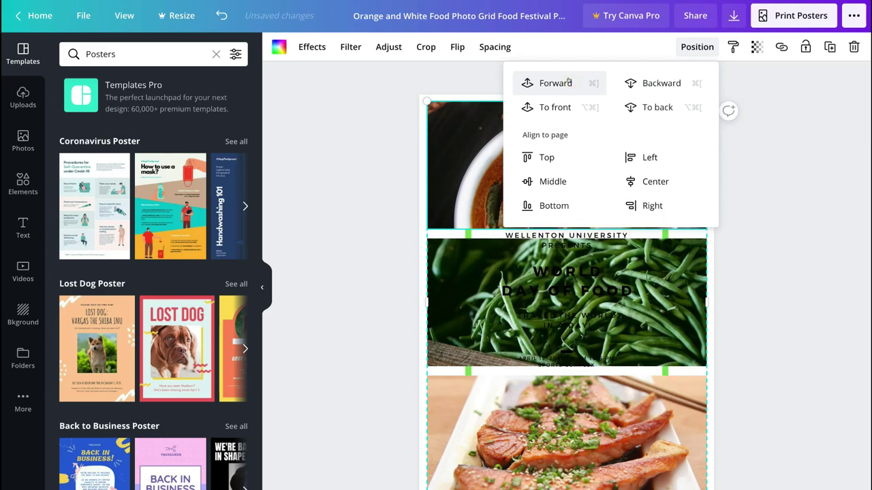
pyautogui.click(724, 169)
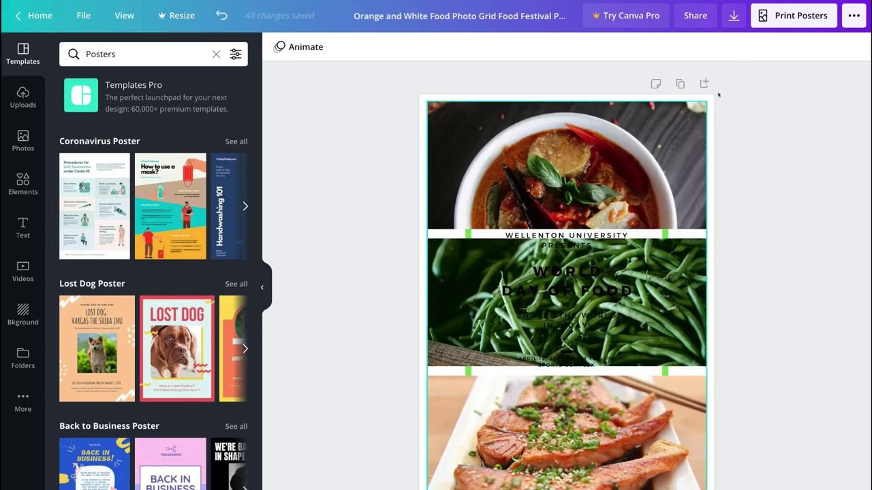
pyautogui.hotkey('ctrl', 'z')
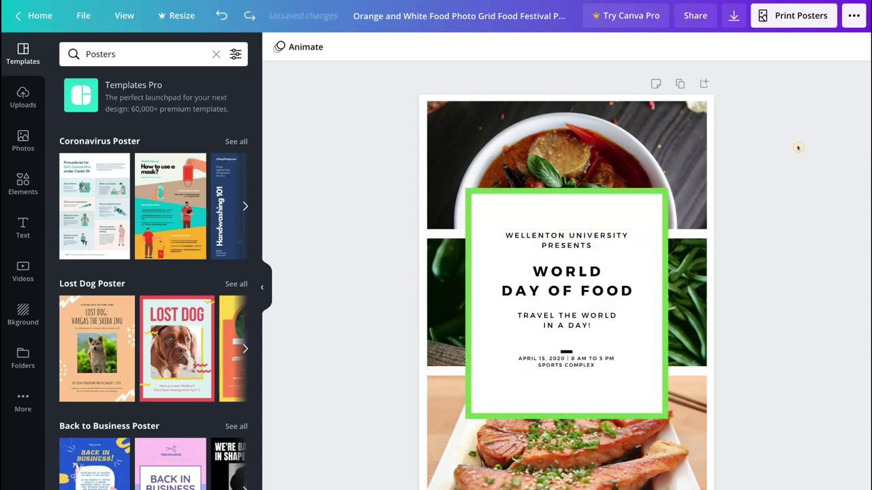
pyautogui.click(594, 150)
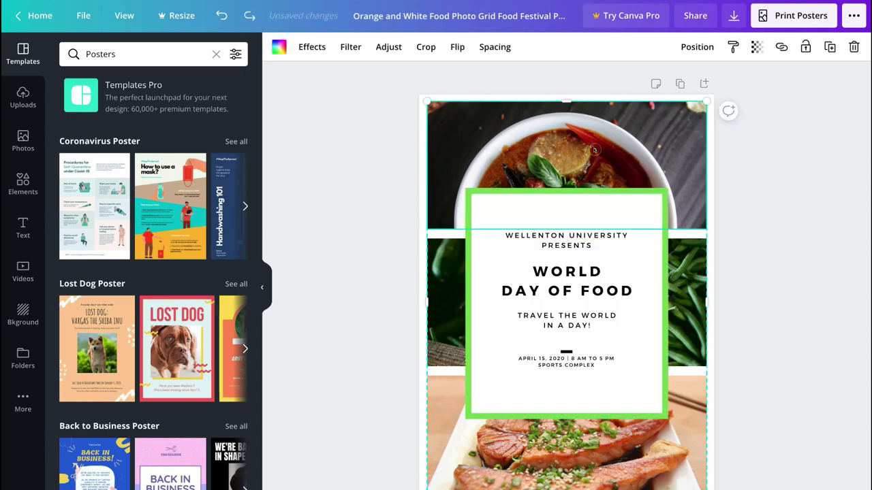
# Set the photo grid's transparency to about 50 and preview the faded result
pyautogui.click(753, 48)
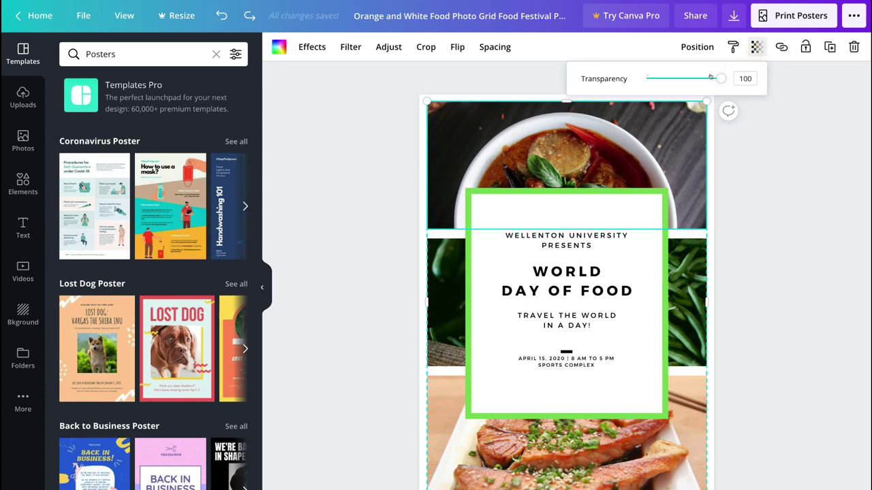
pyautogui.moveTo(719, 79); pyautogui.dragTo(681, 80)
pyautogui.click(769, 146)
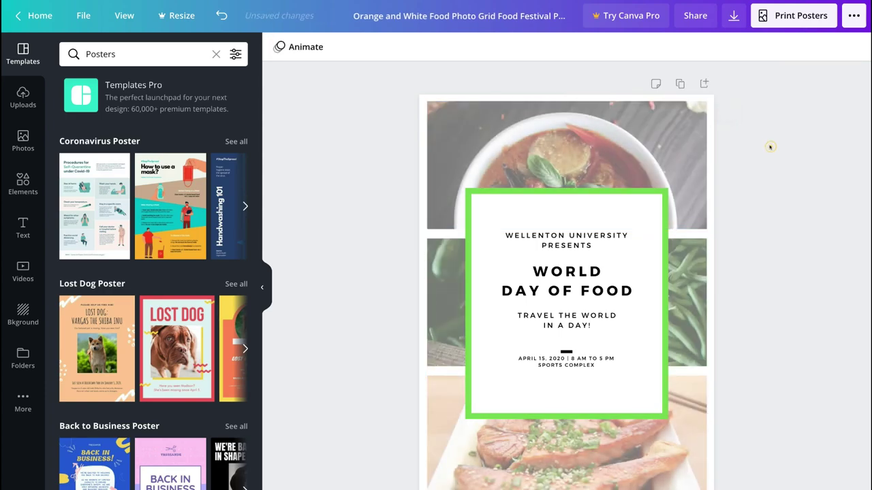
pyautogui.click(623, 165)
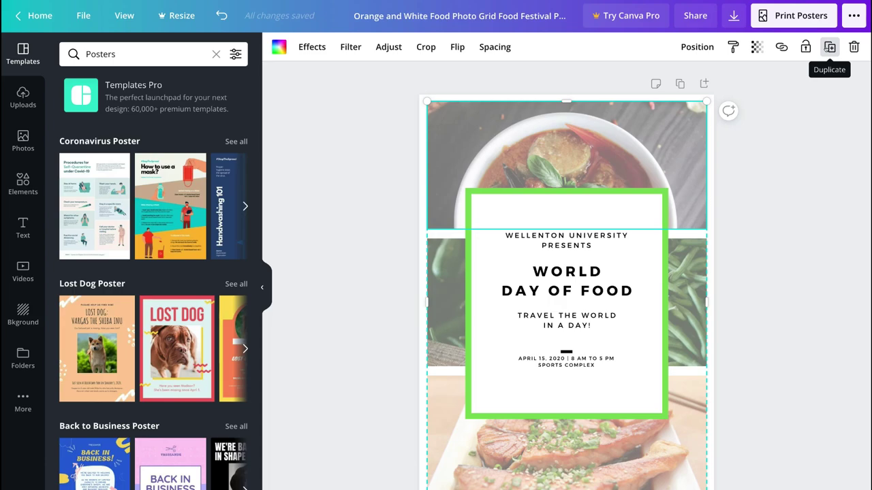
pyautogui.click(779, 189)
pyautogui.click(675, 155)
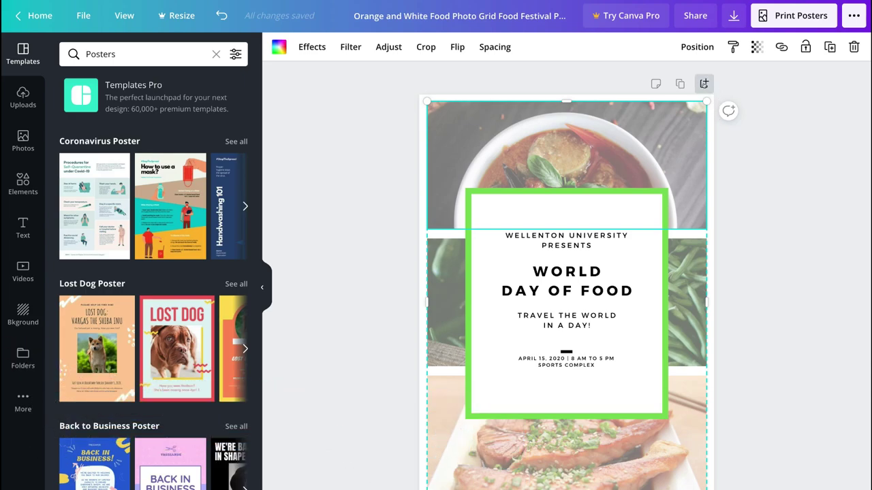
# Add a blank Page 2 and browse the Back to Business Poster templates
pyautogui.click(703, 83)
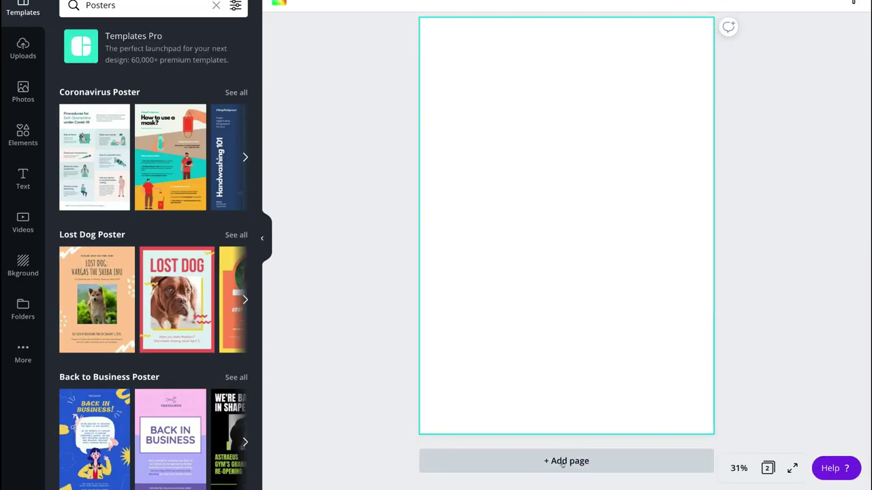
pyautogui.scroll(1, 562, 463)
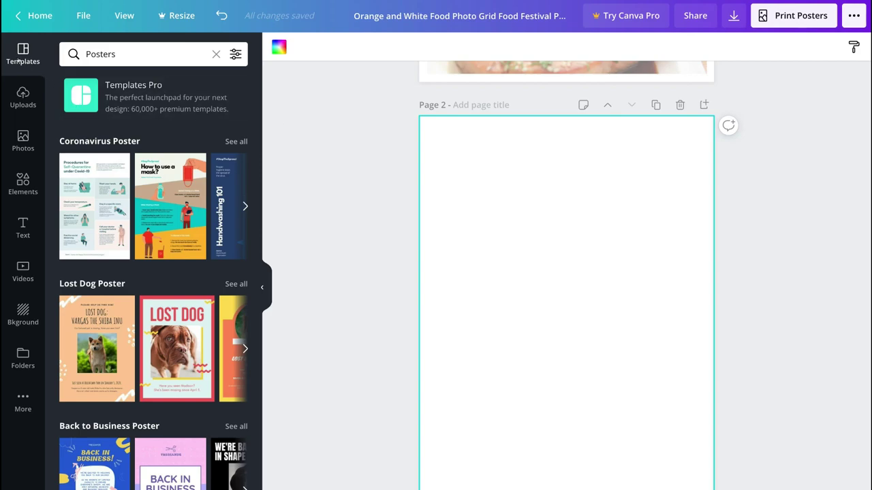
pyautogui.scroll(-3, 106, 203)
pyautogui.scroll(-4, 106, 203)
pyautogui.scroll(2, 171, 218)
pyautogui.click(244, 237)
pyautogui.click(245, 237)
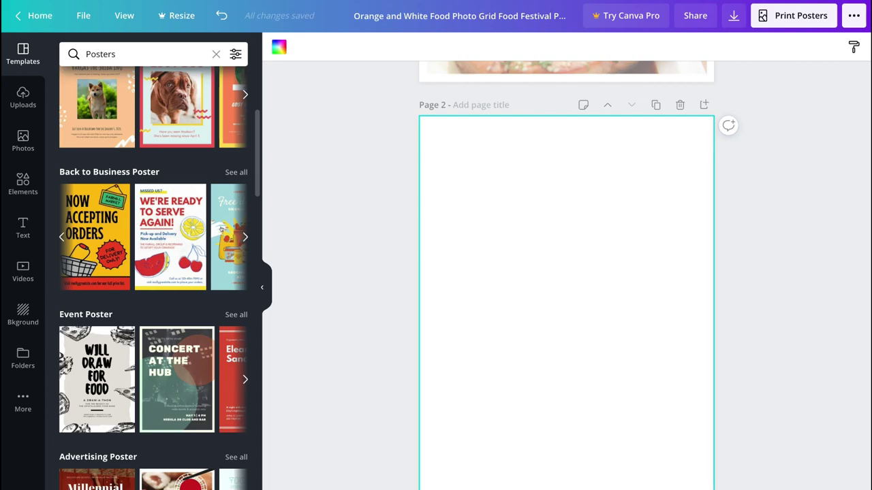
pyautogui.scroll(5, 220, 230)
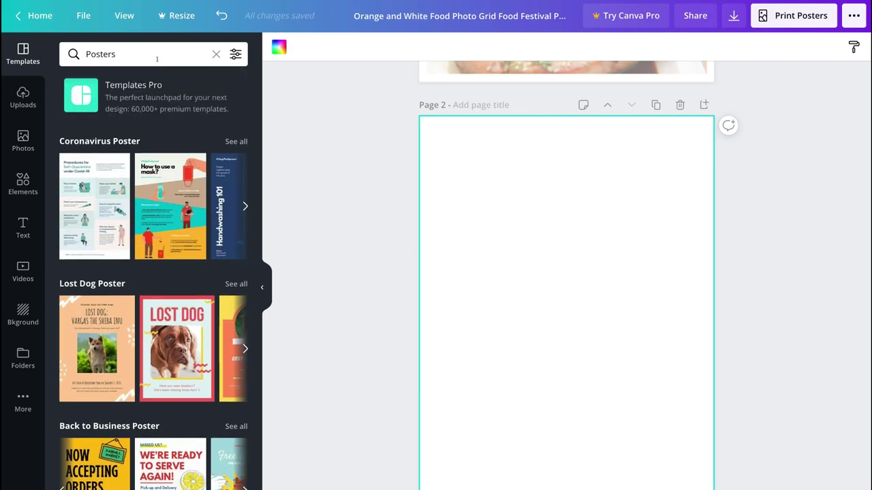
# Search the templates for 'food poster' and scroll through the results
pyautogui.click(144, 54)
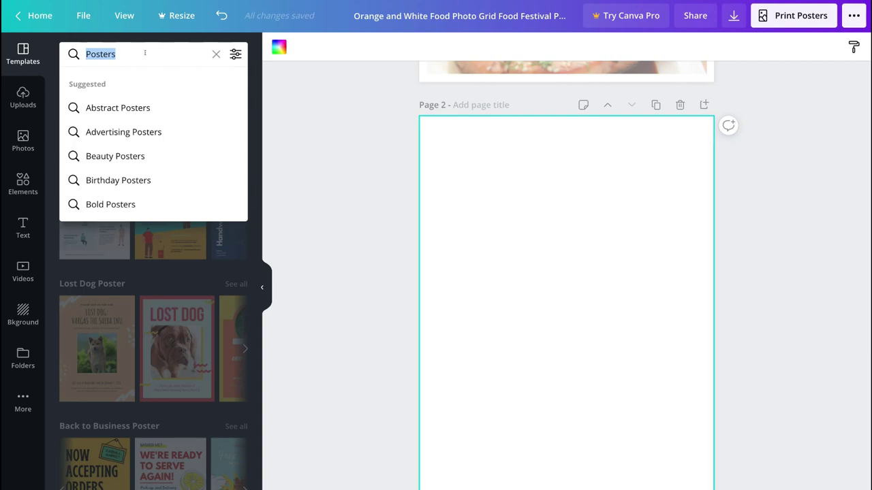
pyautogui.write('food poster')
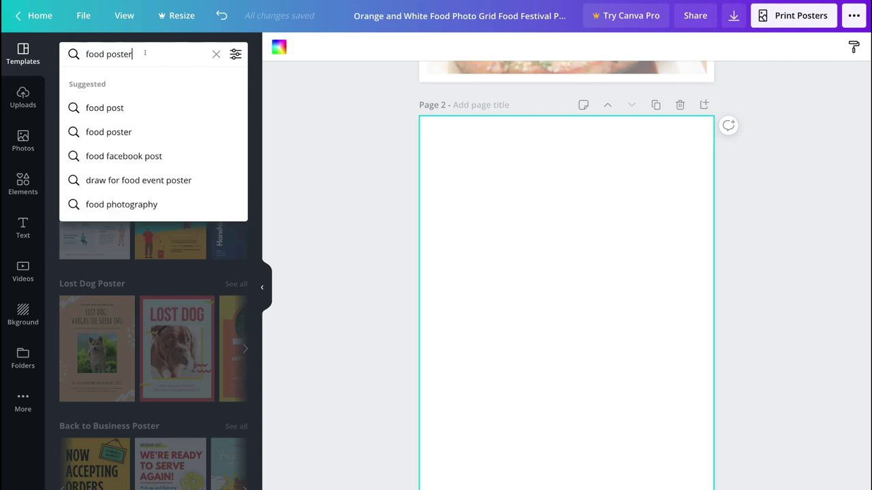
pyautogui.press('Return')
pyautogui.scroll(-5, 175, 179)
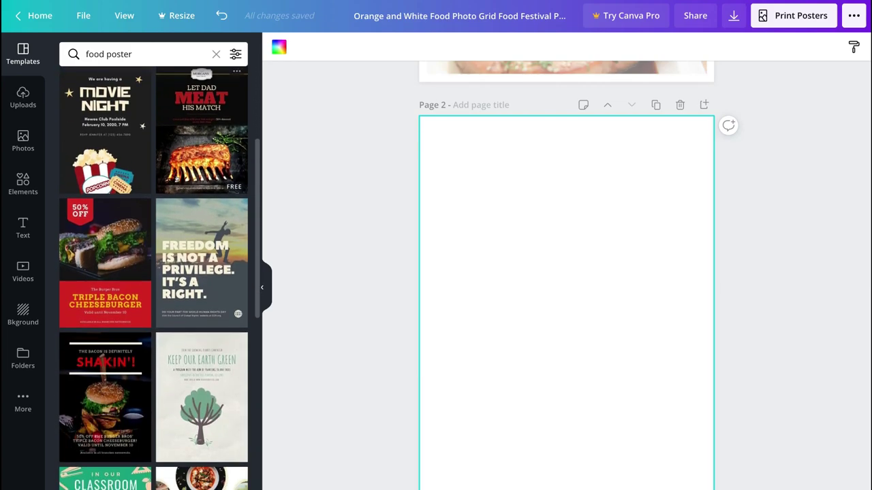
pyautogui.scroll(2, 176, 178)
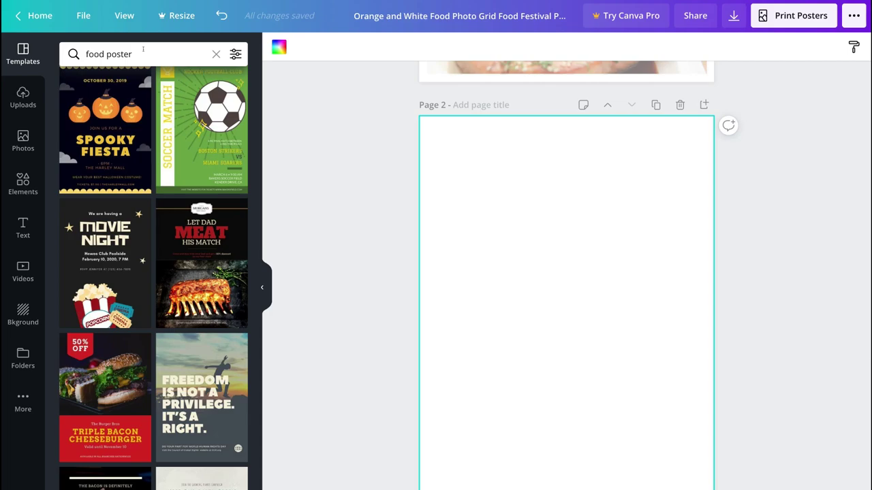
# Check the uploaded images and videos, then switch to the stock Photos library
pyautogui.click(22, 96)
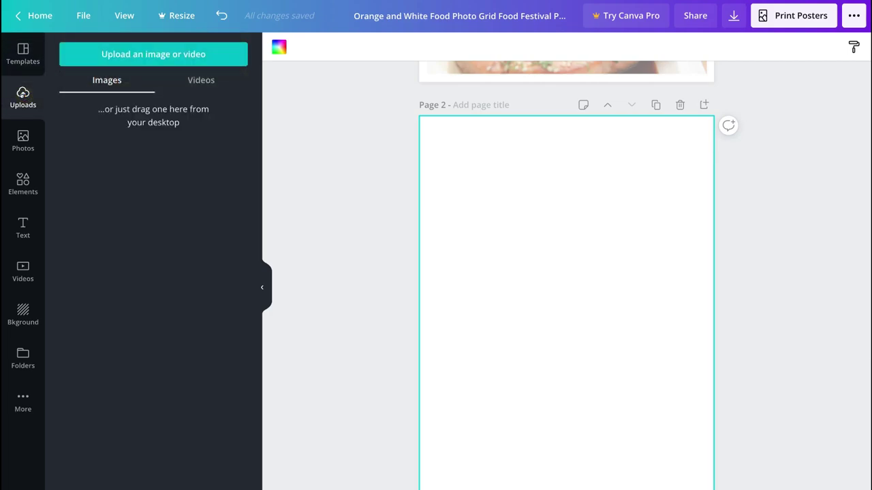
pyautogui.click(178, 81)
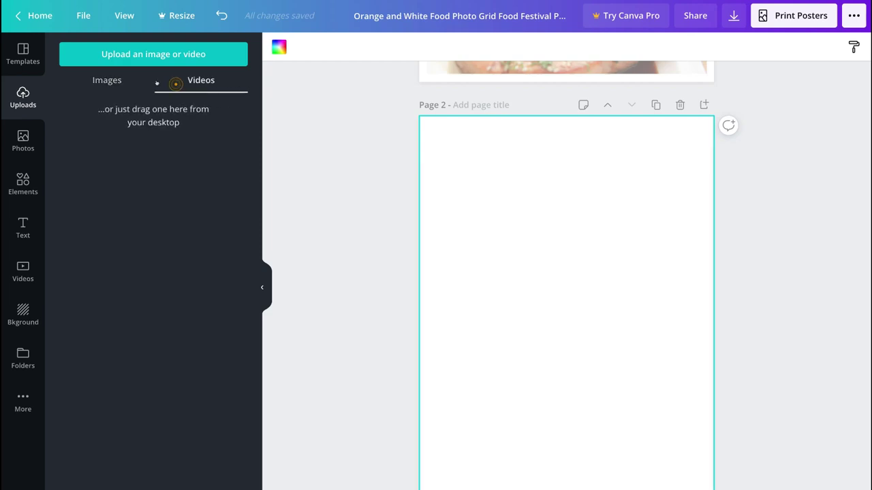
pyautogui.click(127, 80)
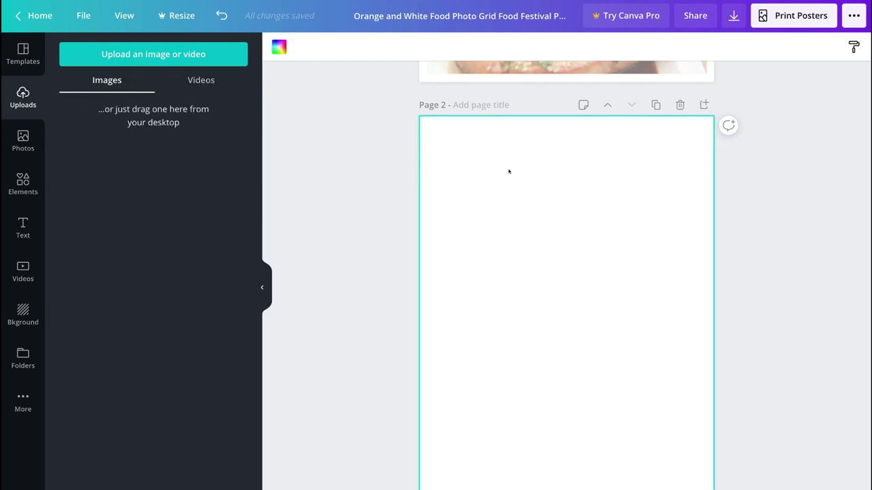
pyautogui.click(22, 140)
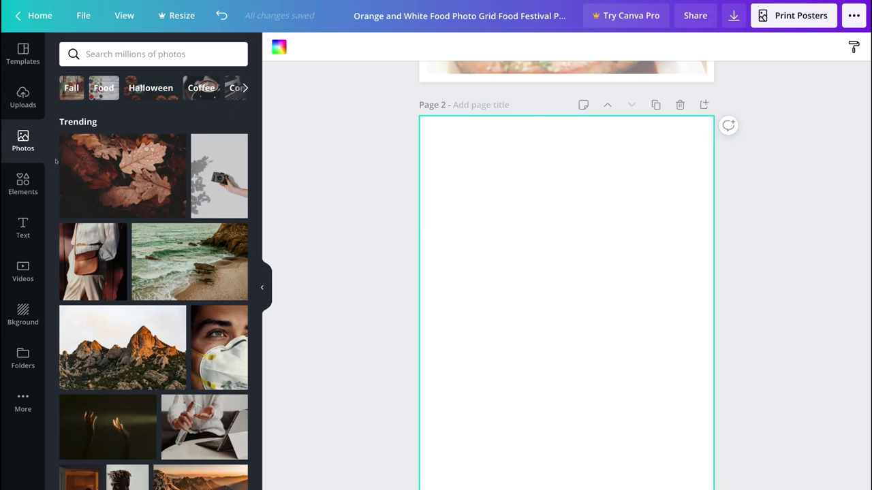
# Add the hand-holding-camera photo and stretch it to cover all of Page 2
pyautogui.click(215, 176)
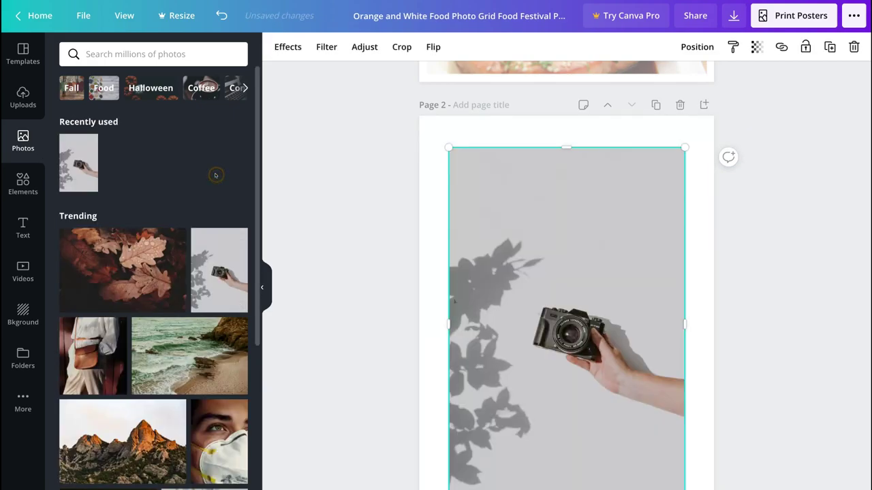
pyautogui.moveTo(447, 146); pyautogui.dragTo(401, 115)
pyautogui.scroll(-1, 701, 443)
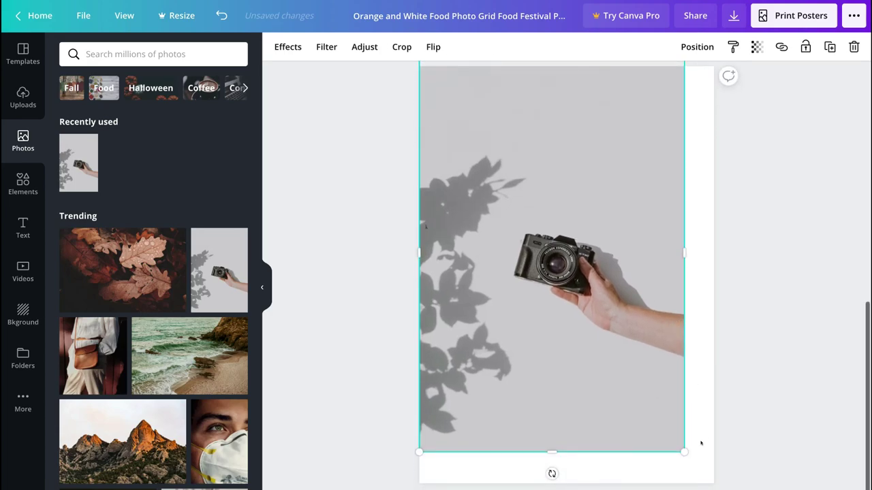
pyautogui.moveTo(682, 451); pyautogui.dragTo(731, 486)
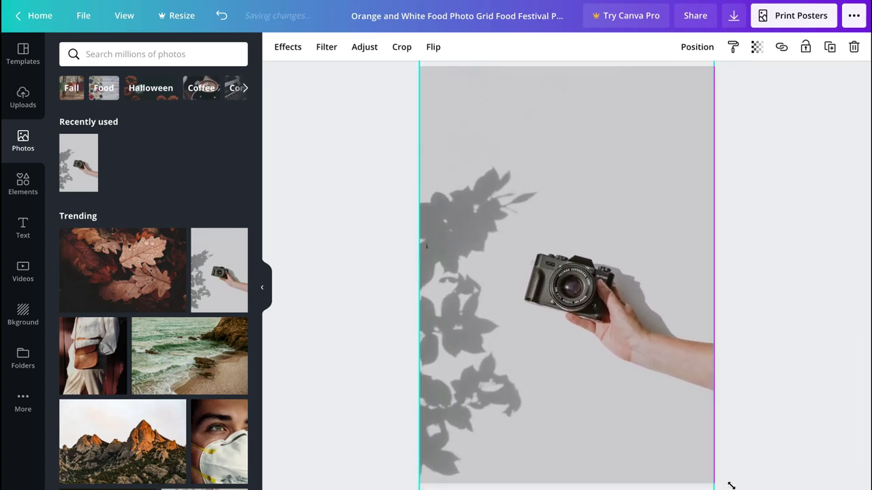
pyautogui.scroll(1, 740, 345)
pyautogui.click(740, 345)
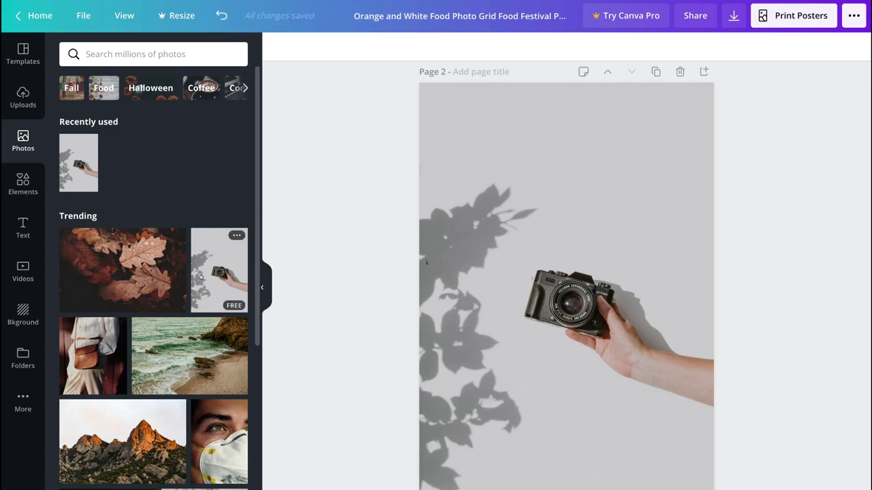
pyautogui.scroll(-4, 201, 276)
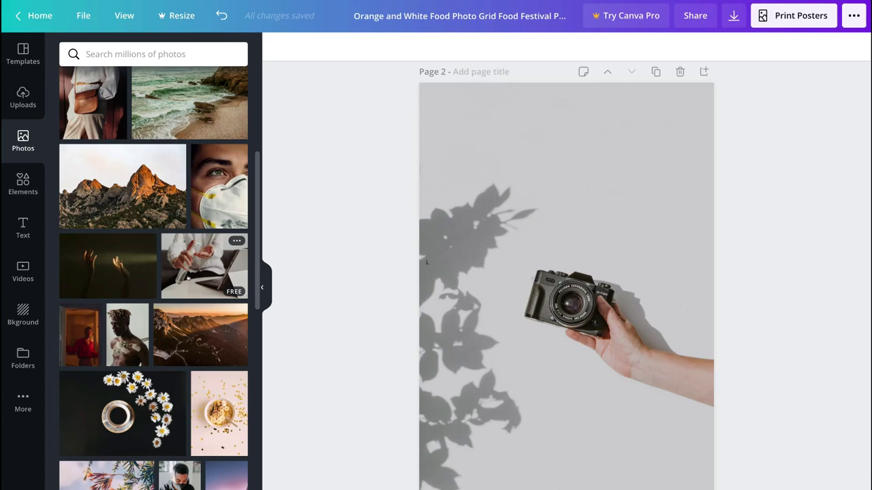
# Place the dark hands photo across the top of Page 2 as a trial
pyautogui.click(91, 271)
pyautogui.moveTo(532, 274); pyautogui.dragTo(502, 144)
pyautogui.moveTo(654, 235); pyautogui.dragTo(716, 281)
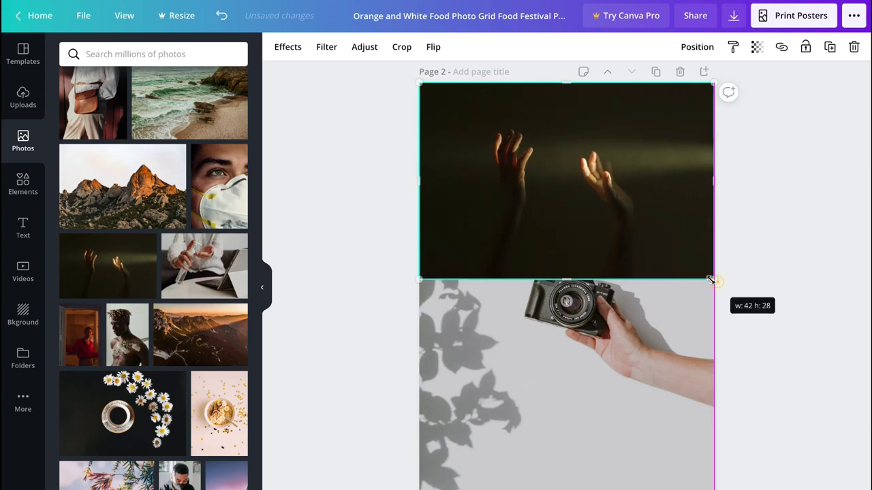
# Shift the camera photo slightly lower in its frame and delete the dark hands photo
pyautogui.doubleClick(622, 336)
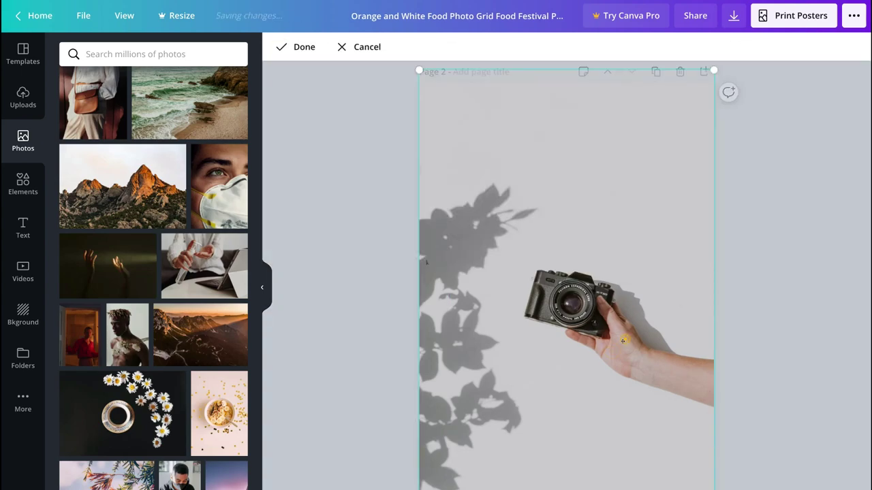
pyautogui.moveTo(622, 337); pyautogui.dragTo(621, 374)
pyautogui.click(789, 339)
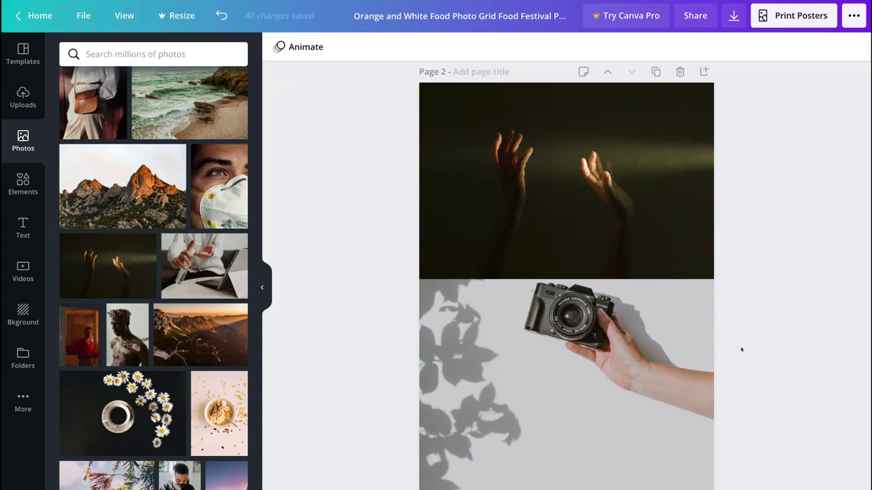
pyautogui.click(638, 243)
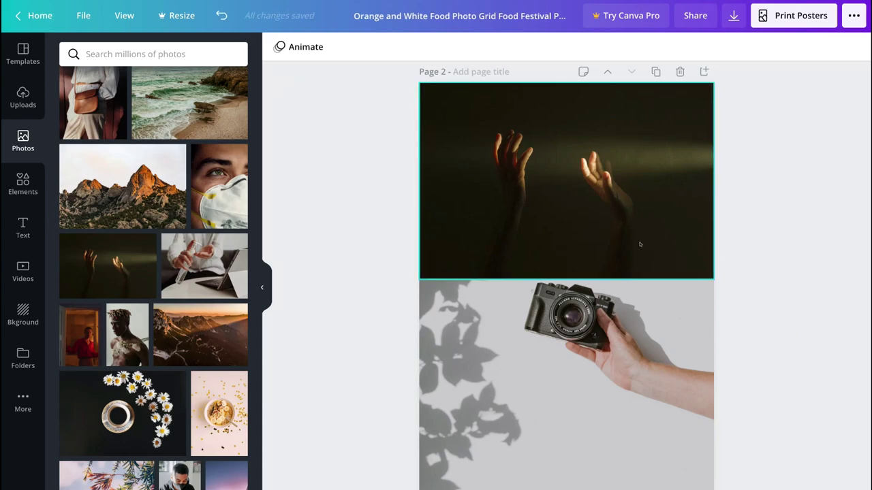
pyautogui.press('Delete')
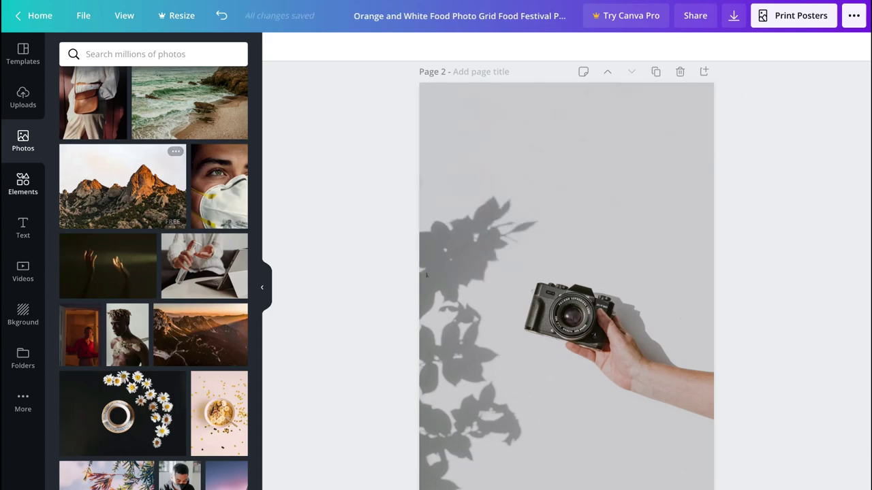
pyautogui.click(22, 184)
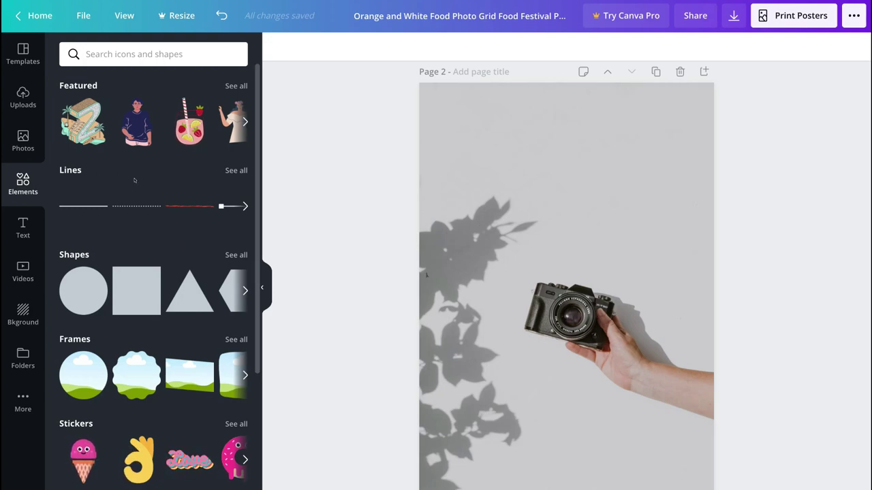
# Search Elements for 'cats', then add the orange cat sticker, shrunk, at the top-right corner
pyautogui.click(134, 57)
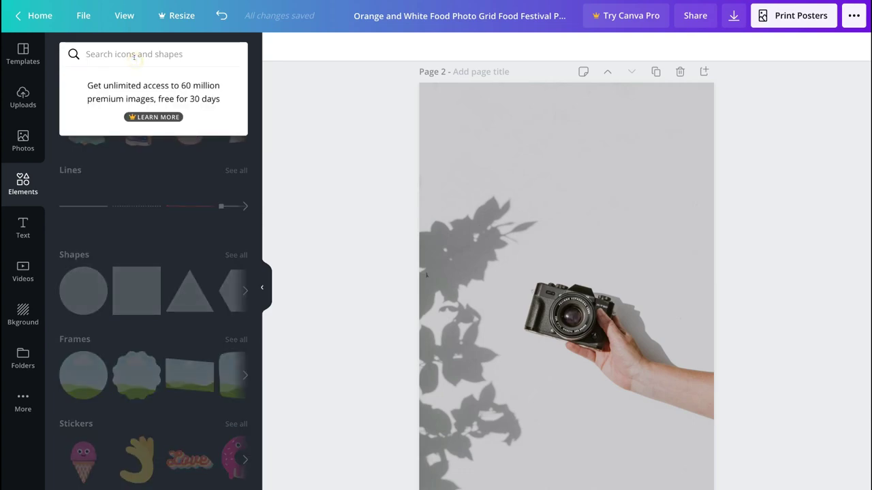
pyautogui.write('cats')
pyautogui.press('Return')
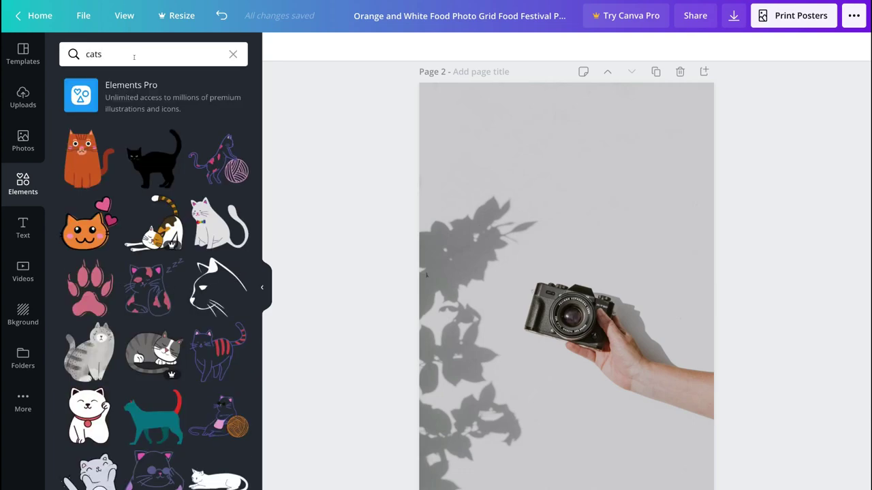
pyautogui.click(88, 155)
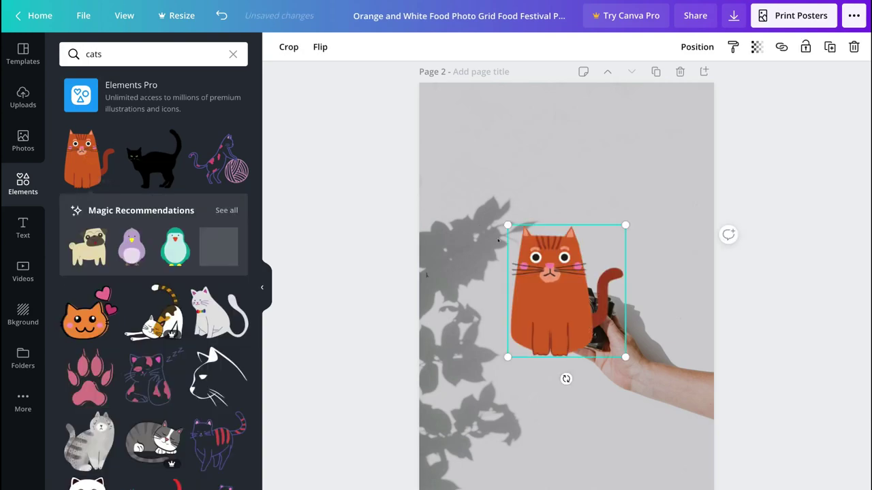
pyautogui.moveTo(625, 358); pyautogui.dragTo(568, 214)
pyautogui.moveTo(511, 170); pyautogui.dragTo(665, 162)
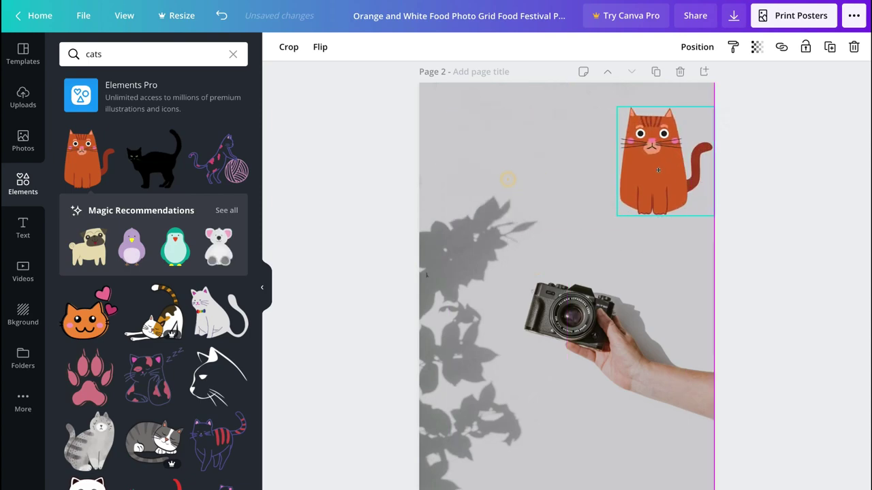
# Add the small cat face with hearts sticker, resized, in the top-left corner
pyautogui.click(92, 305)
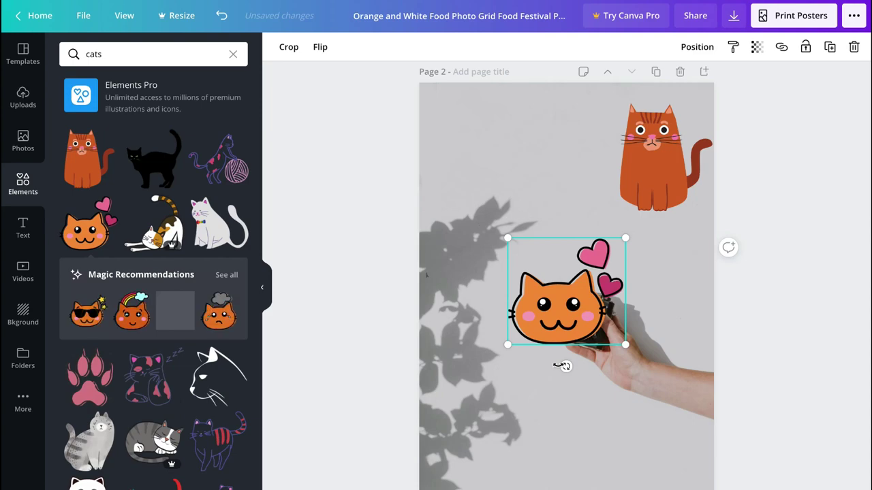
pyautogui.moveTo(625, 347); pyautogui.dragTo(594, 320)
pyautogui.moveTo(551, 293); pyautogui.dragTo(470, 128)
pyautogui.moveTo(427, 88); pyautogui.dragTo(451, 113)
pyautogui.moveTo(485, 148); pyautogui.dragTo(463, 124)
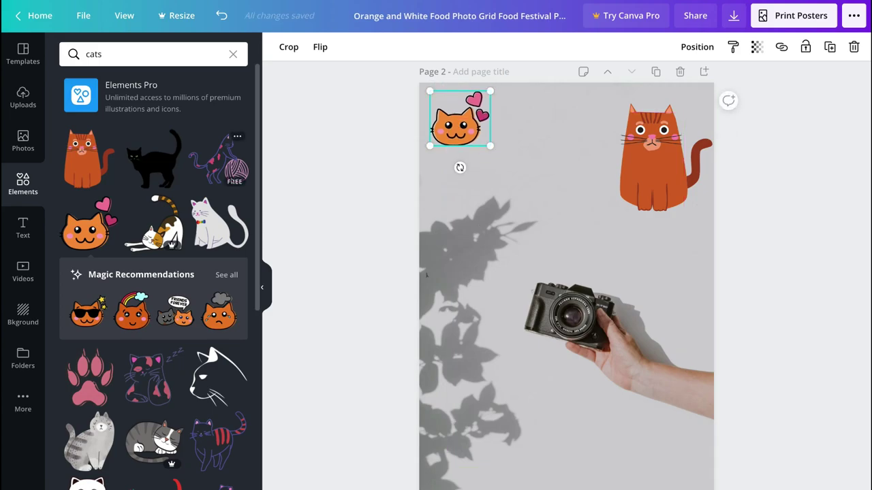
pyautogui.scroll(-1, 172, 239)
pyautogui.scroll(-3, 172, 245)
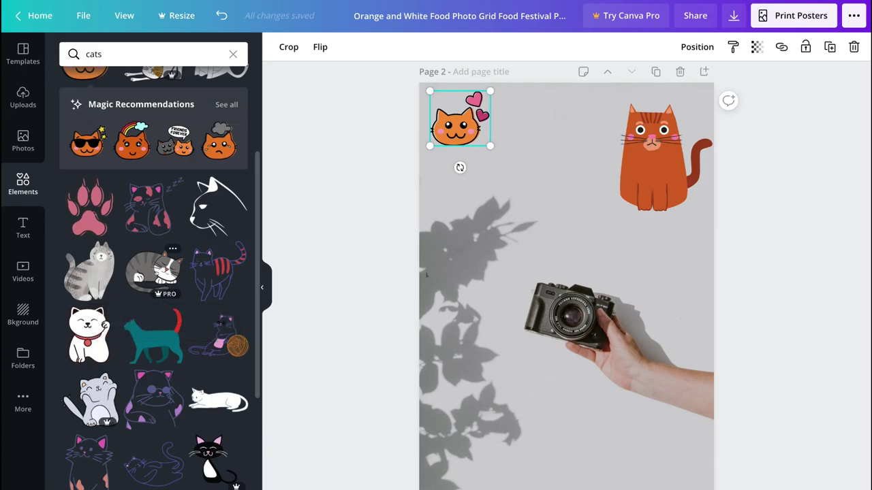
# Place the grey sleeping cat sticker below the camera in the page's bottom-right corner
pyautogui.click(154, 269)
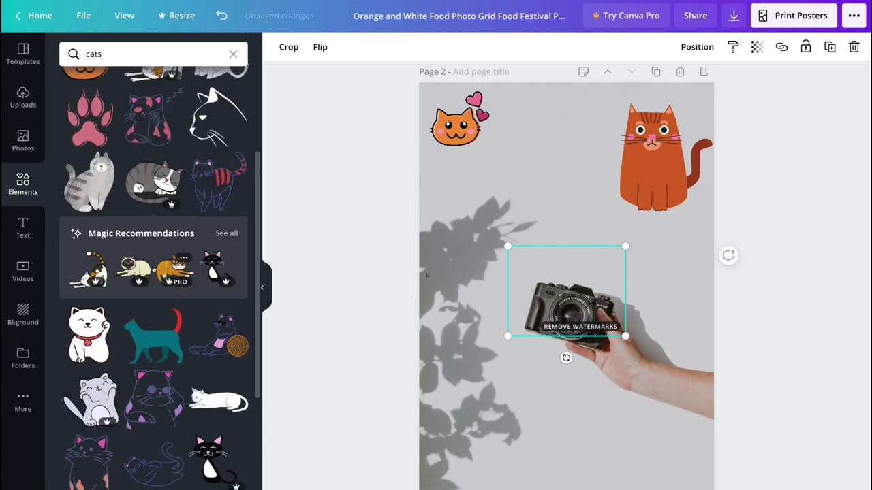
pyautogui.moveTo(575, 292); pyautogui.dragTo(594, 417)
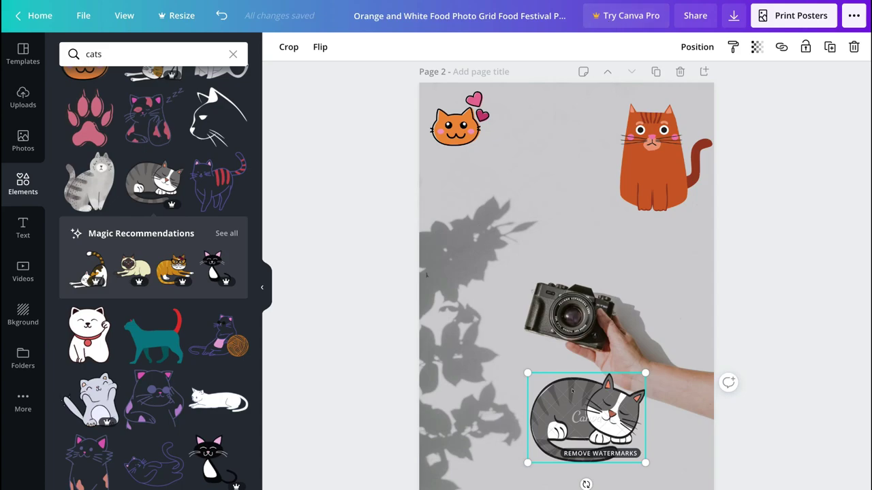
pyautogui.moveTo(573, 412); pyautogui.dragTo(568, 434)
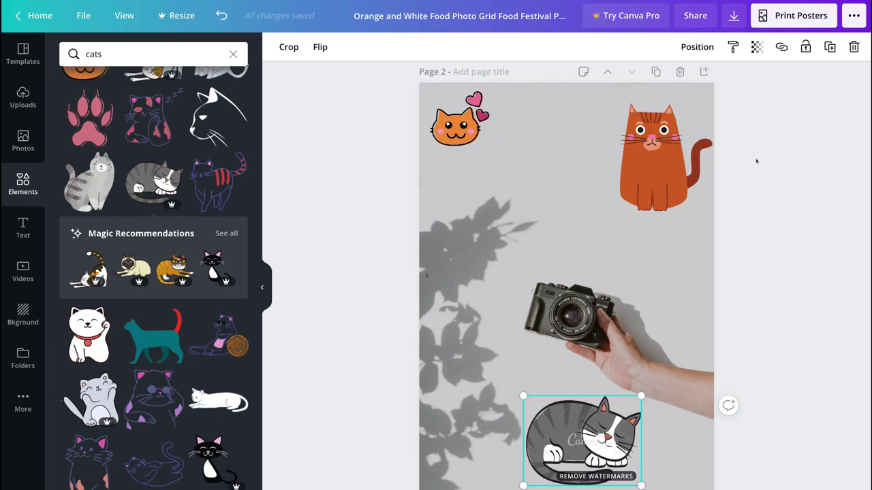
pyautogui.click(734, 15)
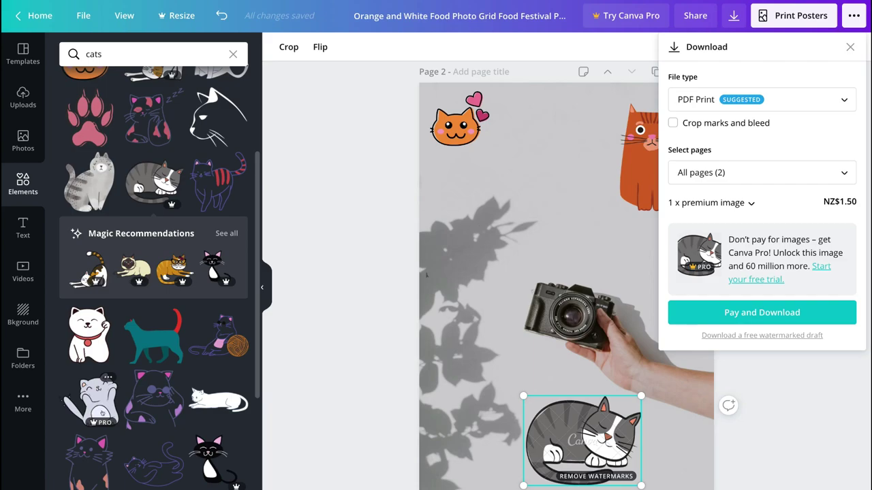
pyautogui.moveTo(211, 460)
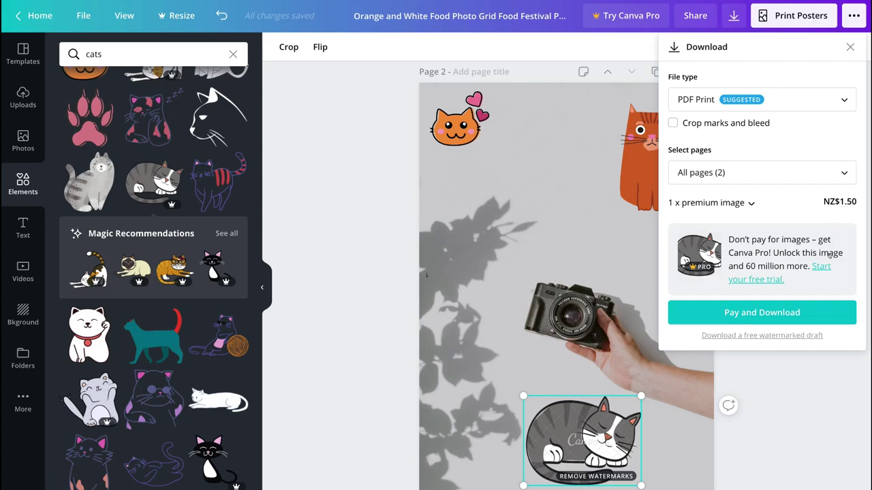
pyautogui.click(832, 427)
pyautogui.click(673, 446)
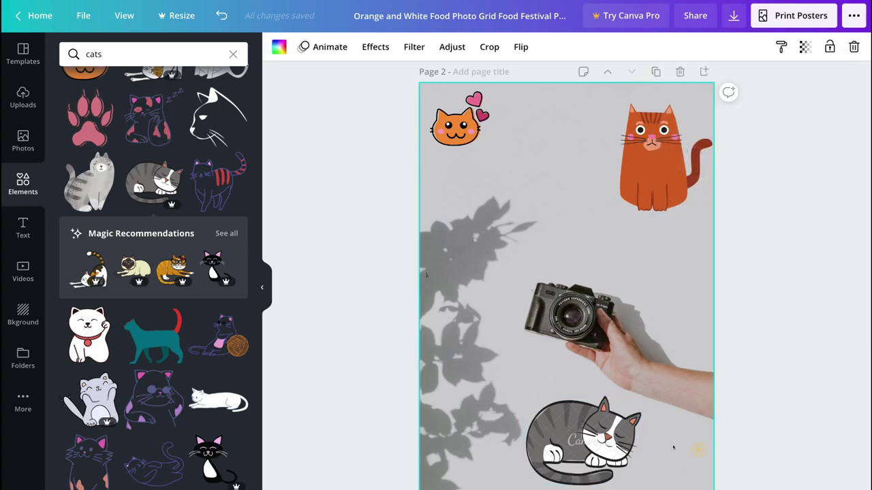
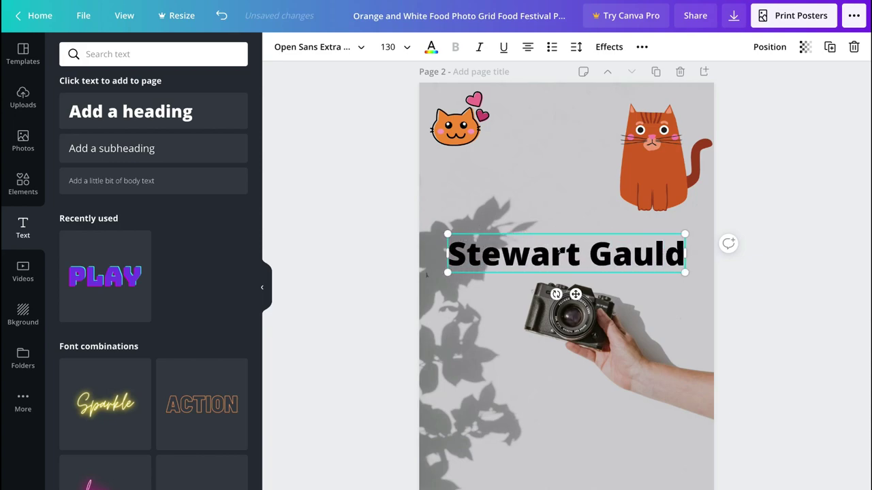
# Move the name text to the page bottom and add the purple PLAY text style mid-page
pyautogui.moveTo(572, 270); pyautogui.dragTo(570, 460)
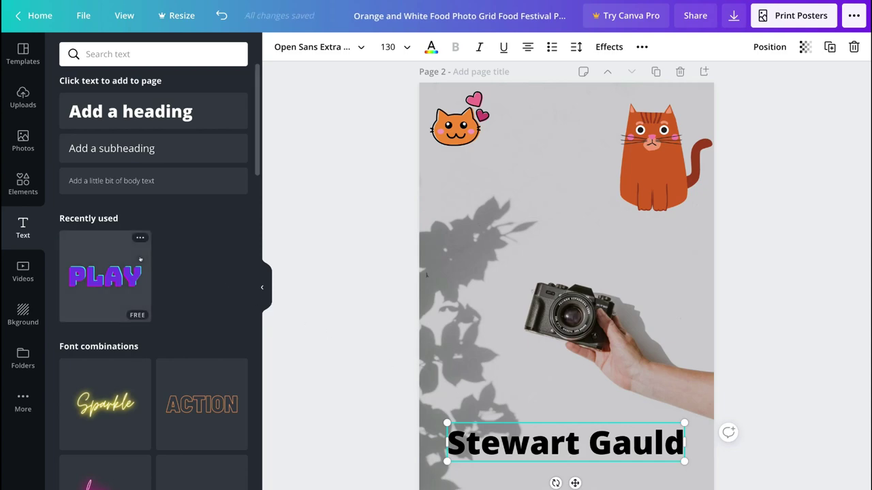
pyautogui.scroll(-5, 141, 259)
pyautogui.scroll(-3, 141, 259)
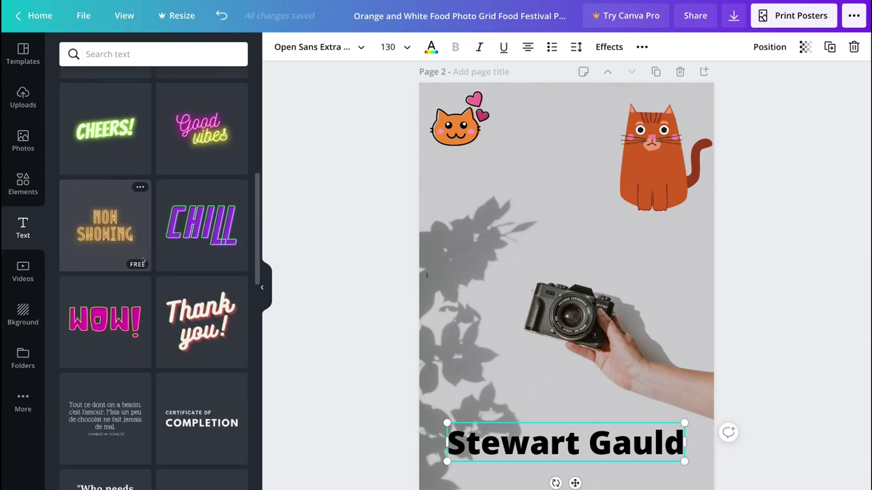
pyautogui.scroll(2, 143, 260)
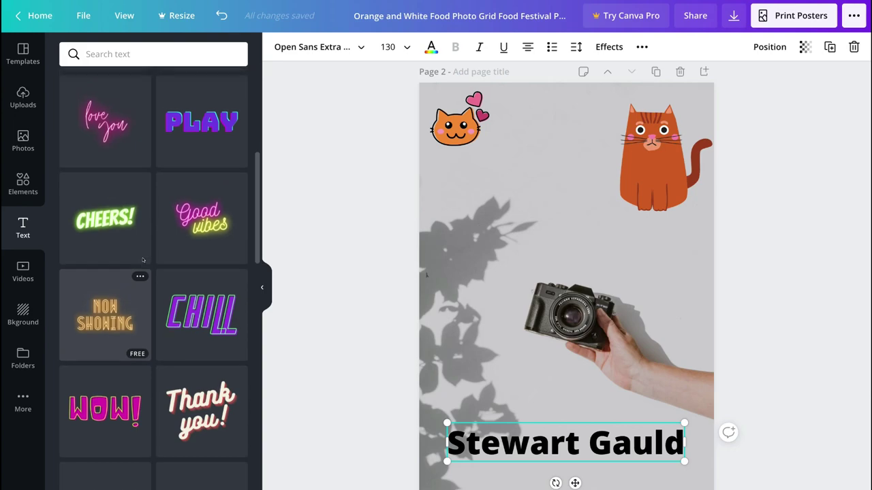
pyautogui.click(195, 147)
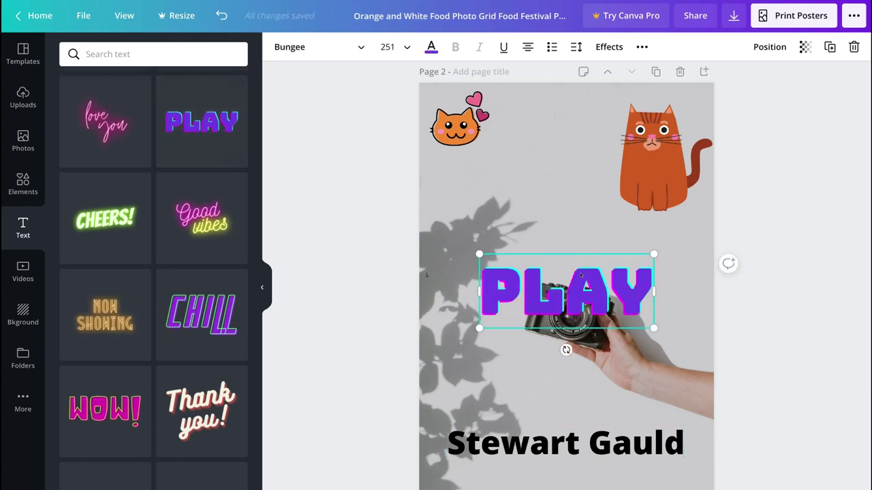
# Move the PLAY text up above the camera and retype it as I'M COOL
pyautogui.moveTo(576, 300); pyautogui.dragTo(576, 241)
pyautogui.doubleClick(576, 241)
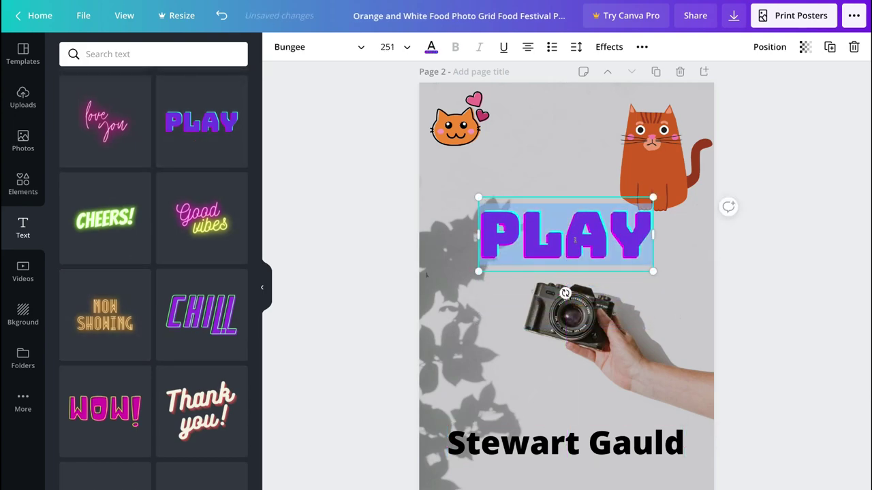
pyautogui.write("I'M COOL")
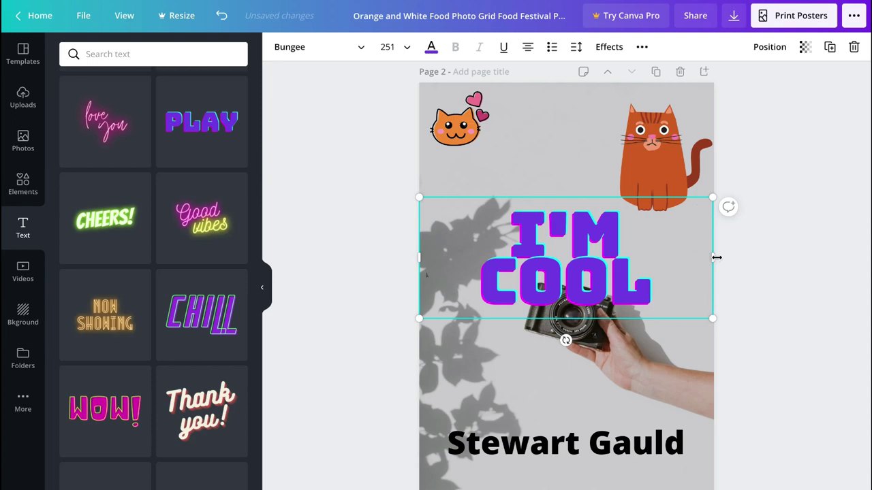
# Widen I'M COOL to fit one line, set it just above the camera, and select it
pyautogui.moveTo(710, 256); pyautogui.dragTo(659, 240)
pyautogui.moveTo(558, 236); pyautogui.dragTo(585, 262)
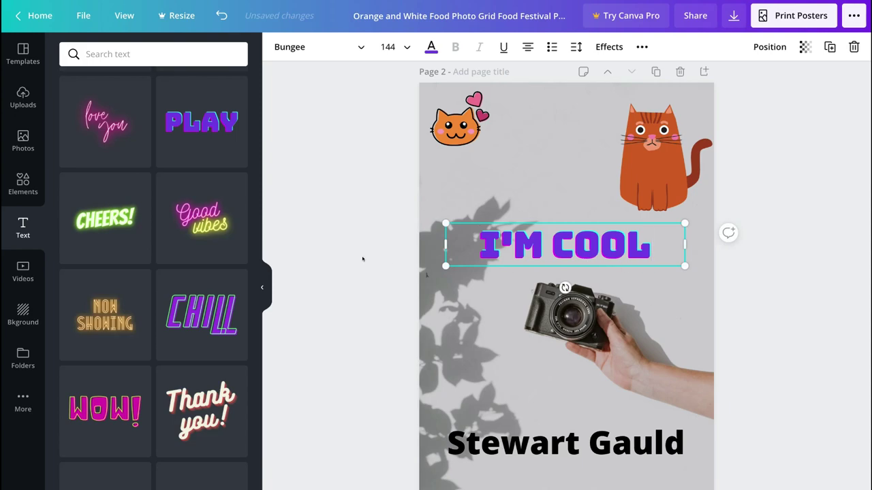
pyautogui.scroll(-7, 140, 265)
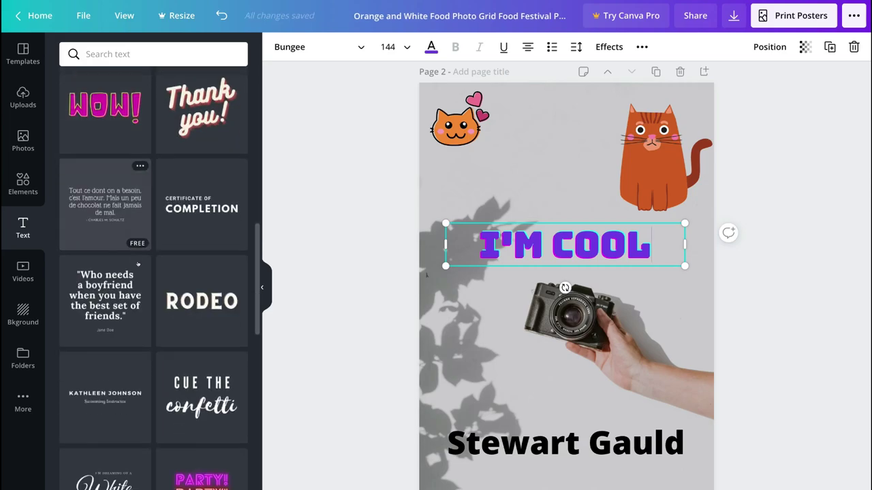
pyautogui.scroll(10, 137, 264)
pyautogui.click(113, 52)
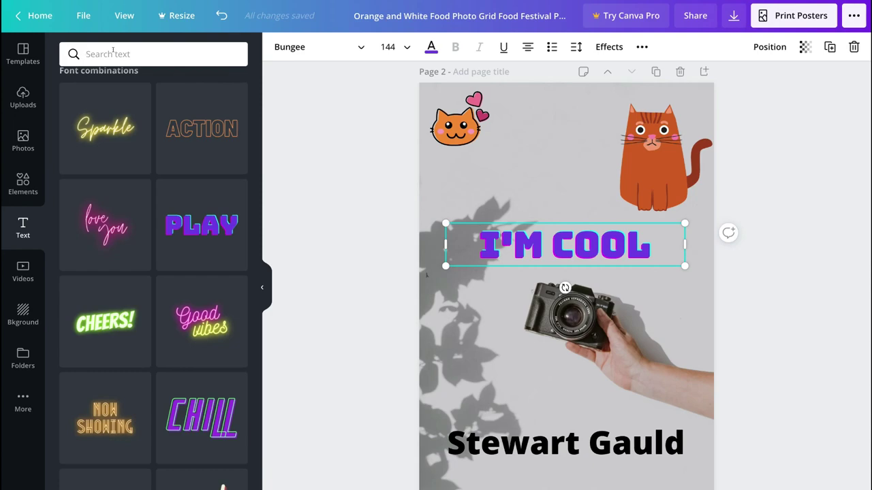
pyautogui.press('Return')
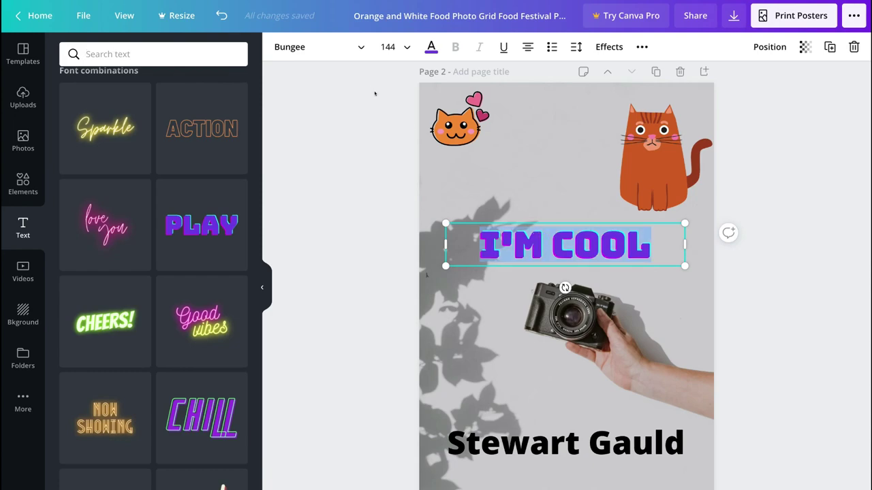
# Browse the font list for I'M COOL, keeping Bungee, then show the stock Videos library
pyautogui.click(361, 47)
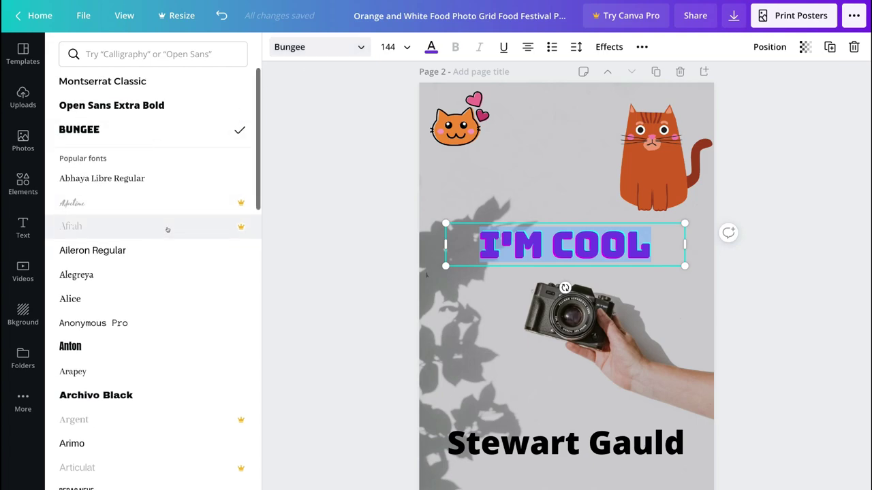
pyautogui.scroll(-3, 168, 230)
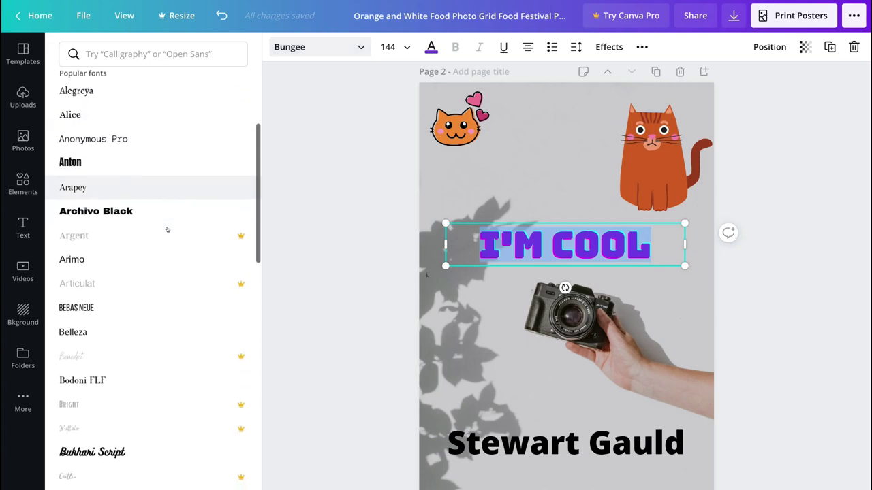
pyautogui.scroll(-1, 166, 229)
pyautogui.scroll(1, 166, 230)
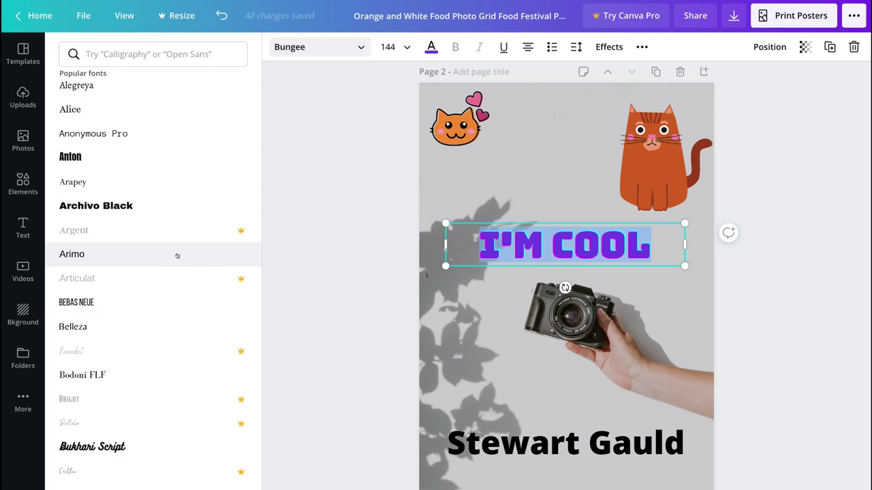
pyautogui.scroll(3, 176, 256)
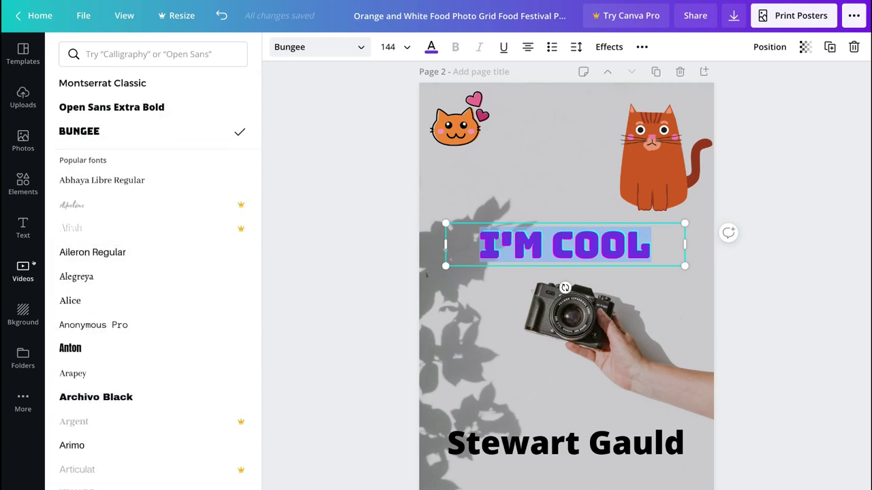
pyautogui.click(23, 228)
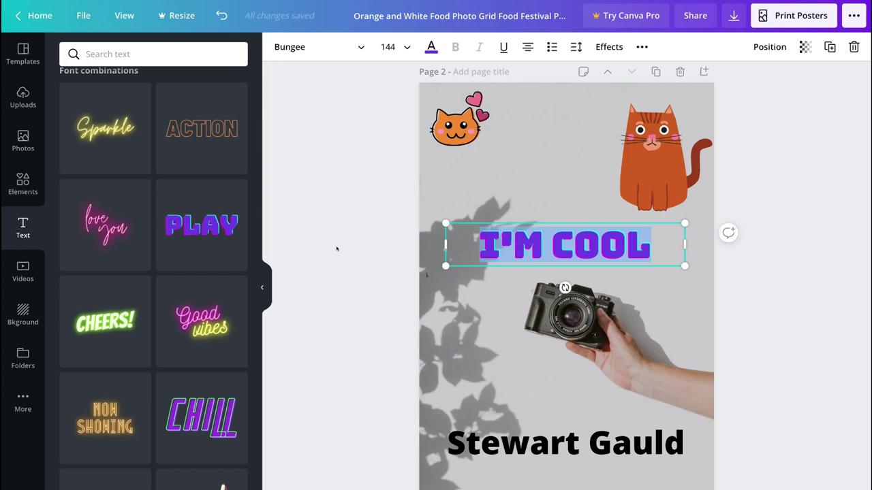
pyautogui.click(23, 271)
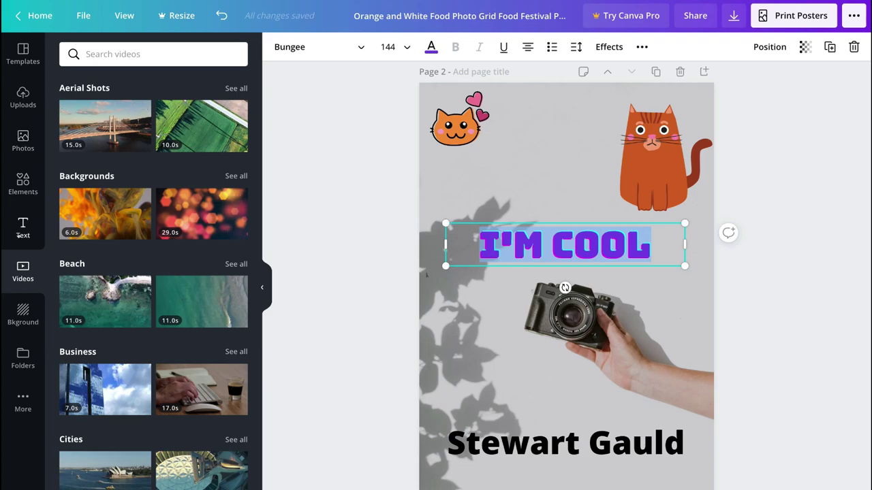
pyautogui.click(176, 209)
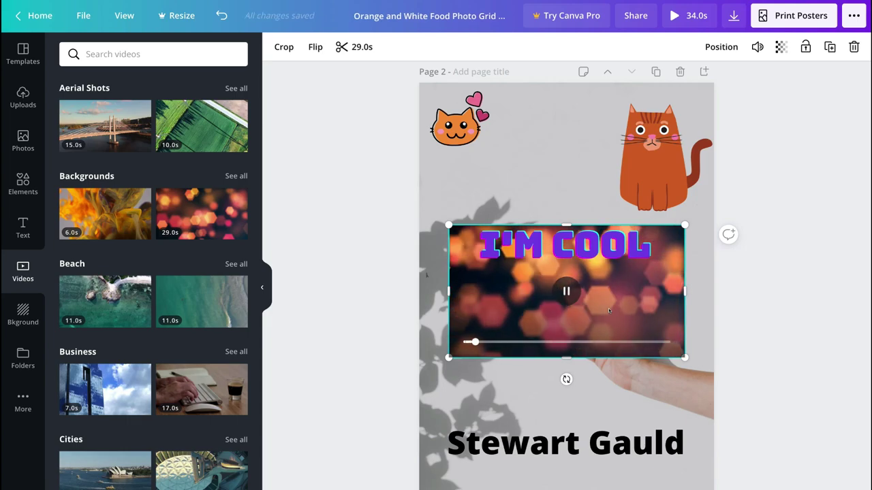
pyautogui.moveTo(608, 308); pyautogui.dragTo(574, 451)
pyautogui.moveTo(656, 361); pyautogui.dragTo(742, 316)
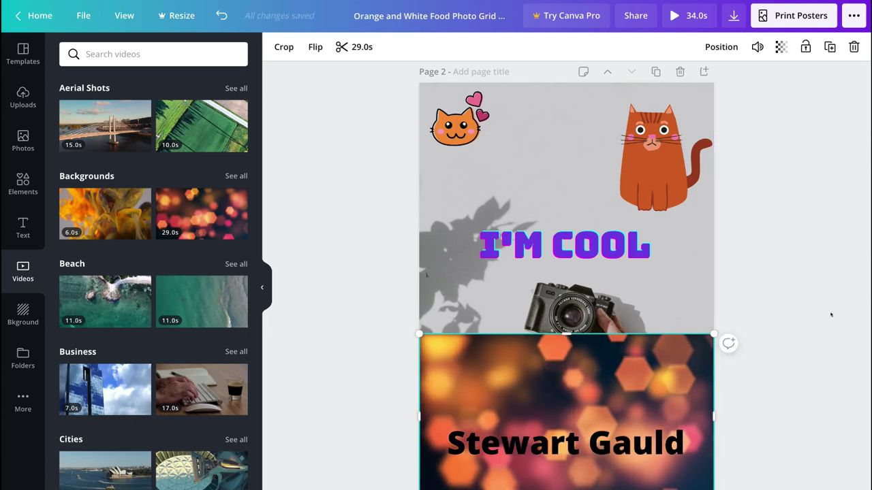
pyautogui.click(687, 355)
pyautogui.press('Delete')
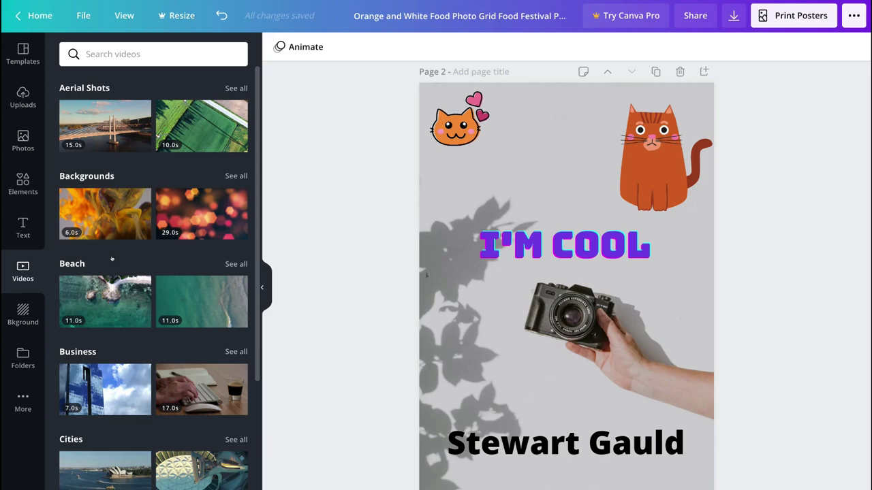
# Try dark and white marble backgrounds, then set page 2's background to the blue-teal texture
pyautogui.click(21, 314)
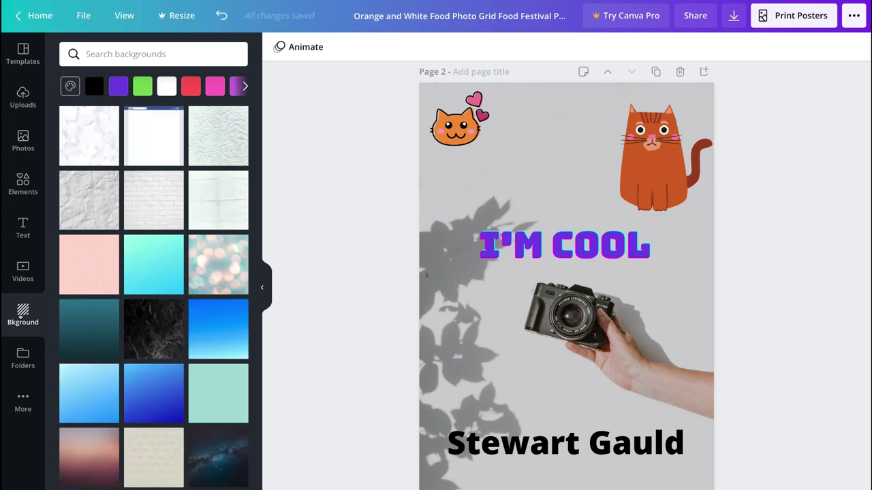
pyautogui.click(153, 337)
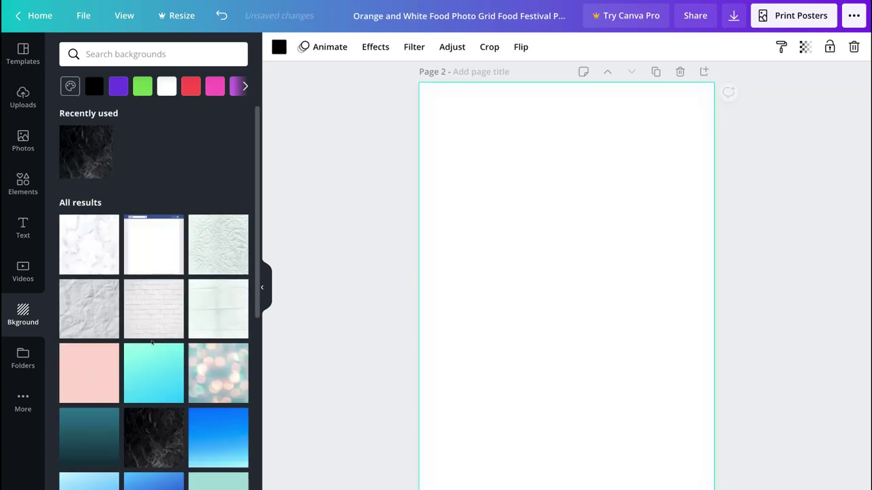
pyautogui.click(85, 250)
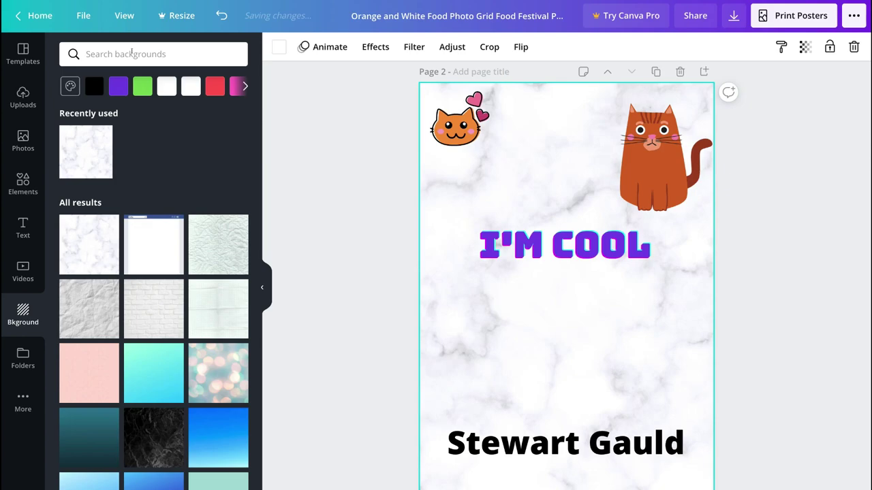
pyautogui.scroll(-15, 169, 247)
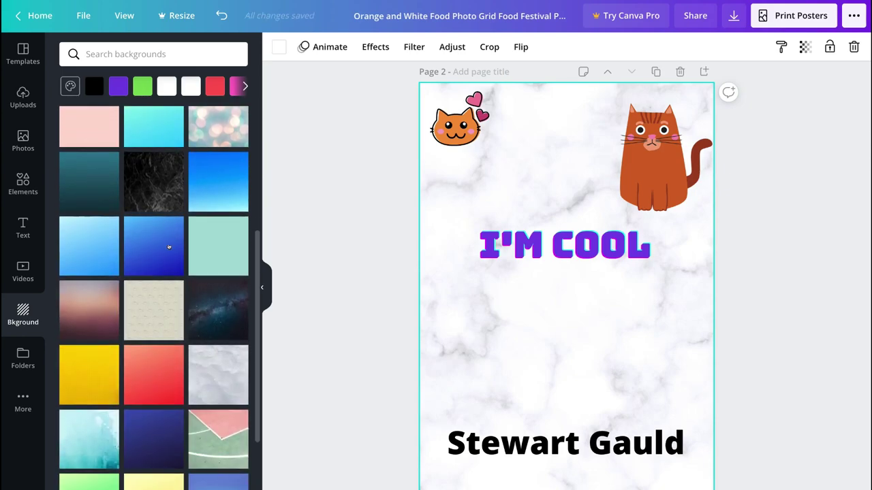
pyautogui.scroll(15, 169, 247)
pyautogui.scroll(-10, 221, 302)
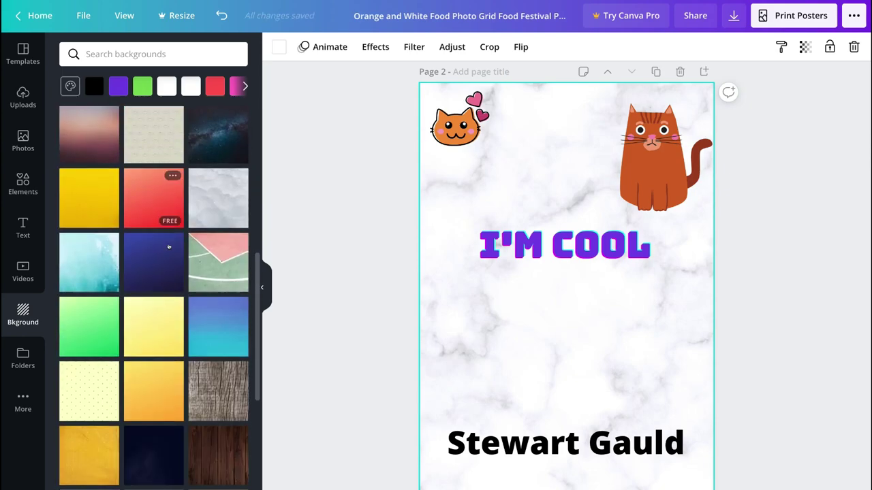
pyautogui.click(221, 302)
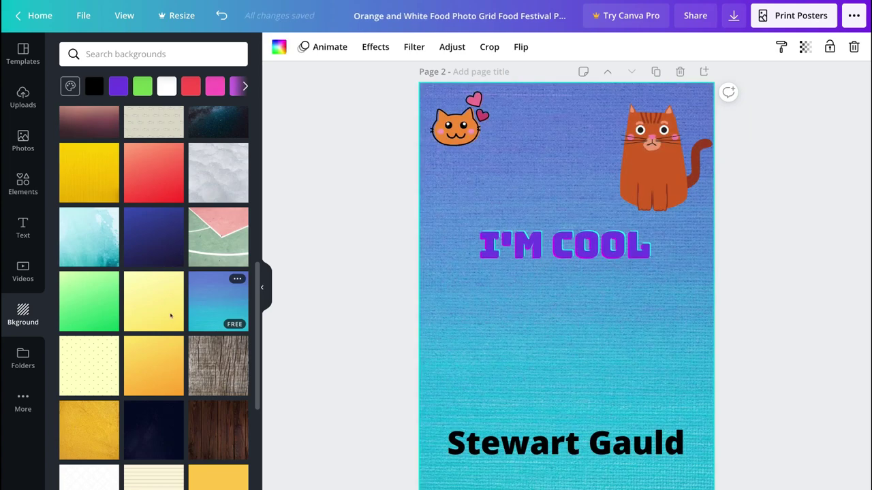
pyautogui.click(15, 355)
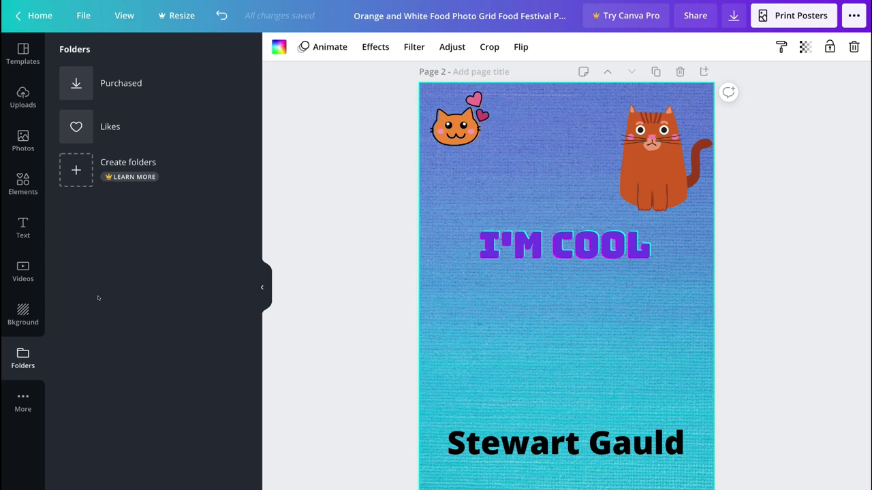
# Browse the More apps panel, then return to the food poster template results
pyautogui.click(15, 407)
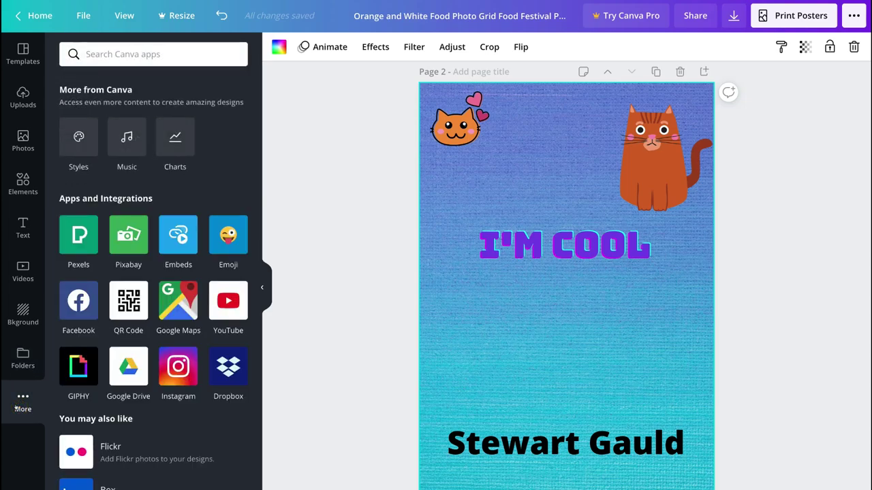
pyautogui.scroll(-3, 197, 373)
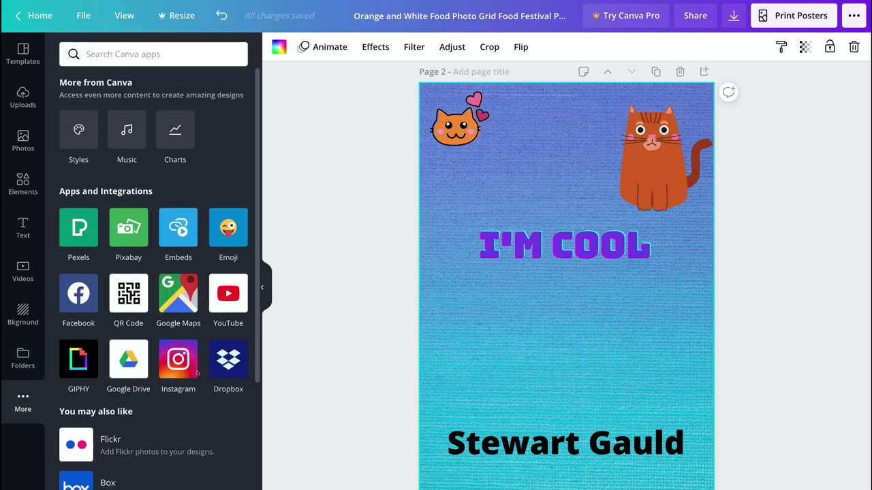
pyautogui.scroll(-2, 196, 372)
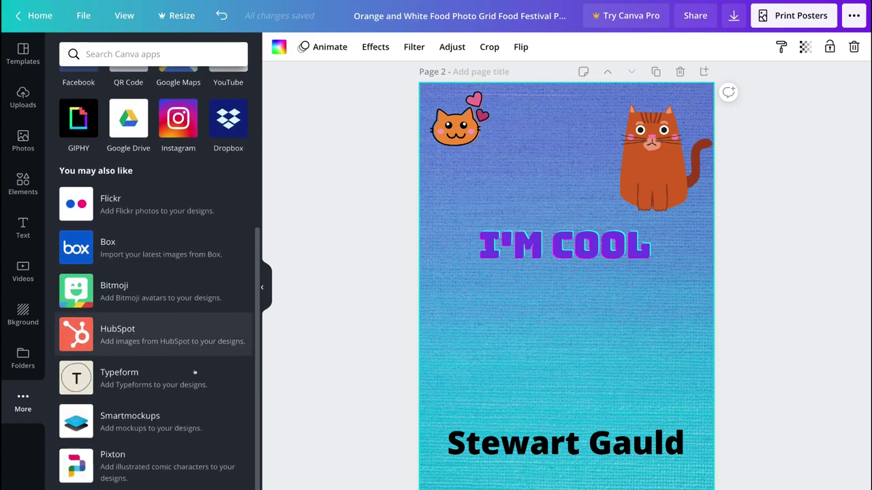
pyautogui.scroll(5, 204, 293)
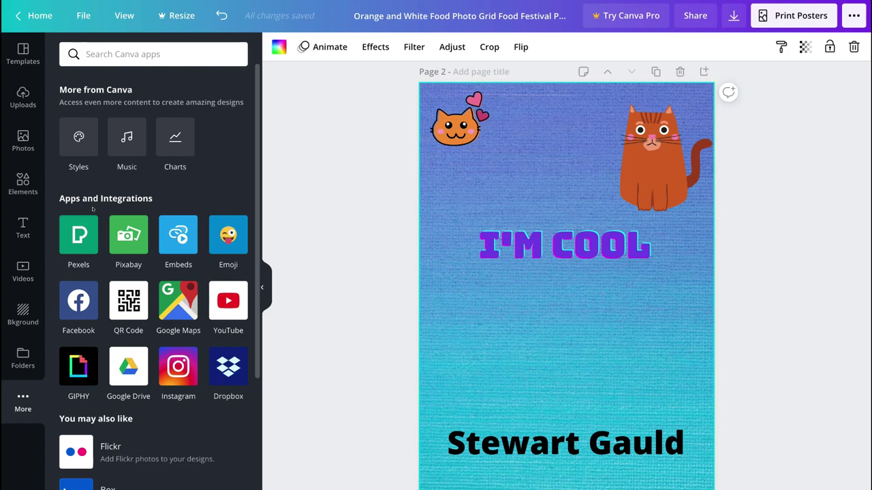
pyautogui.click(28, 49)
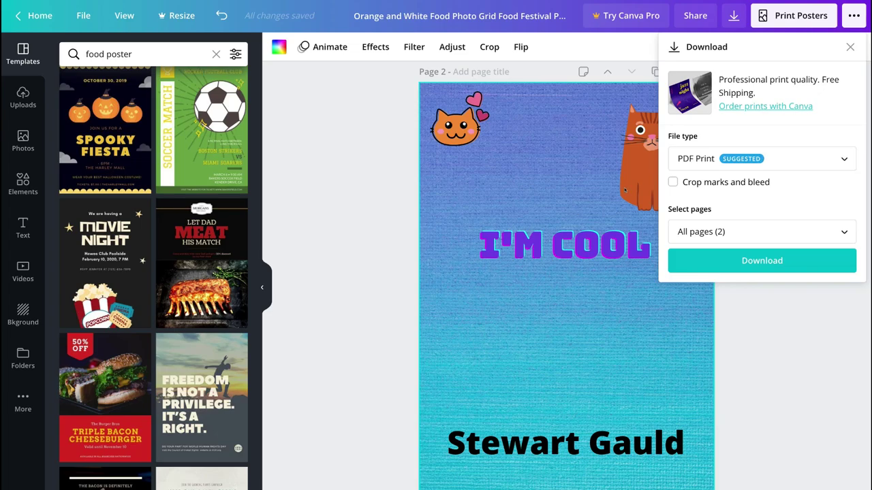
# Set the download file type to PNG
pyautogui.click(785, 159)
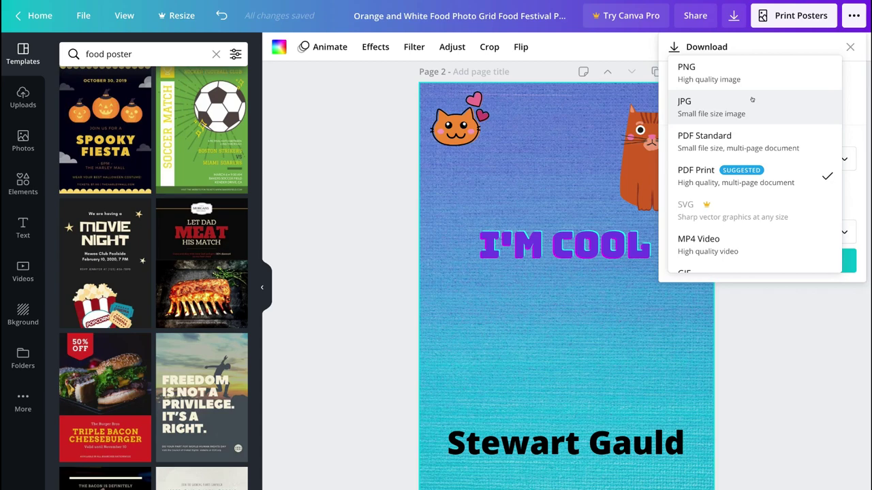
pyautogui.scroll(-1, 749, 163)
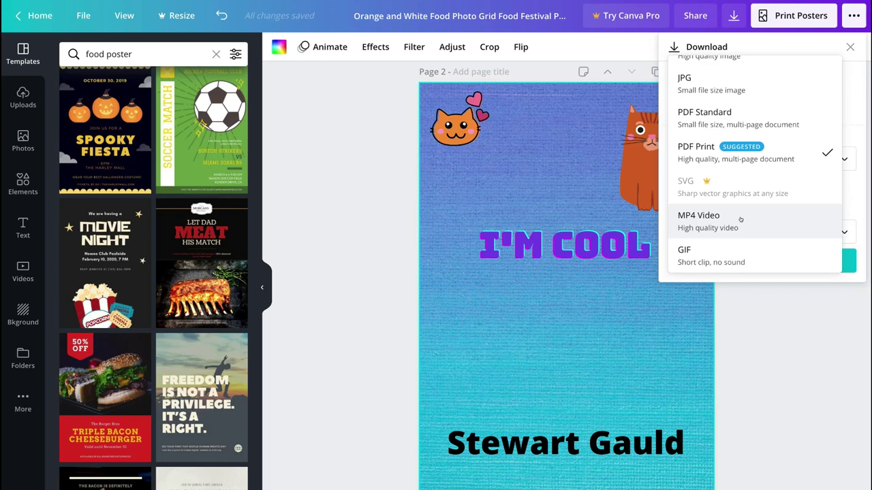
pyautogui.scroll(1, 773, 102)
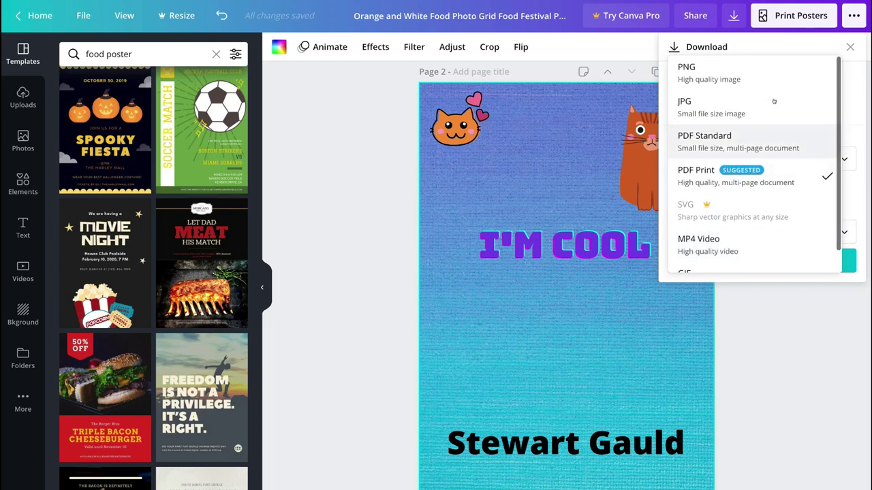
pyautogui.click(747, 77)
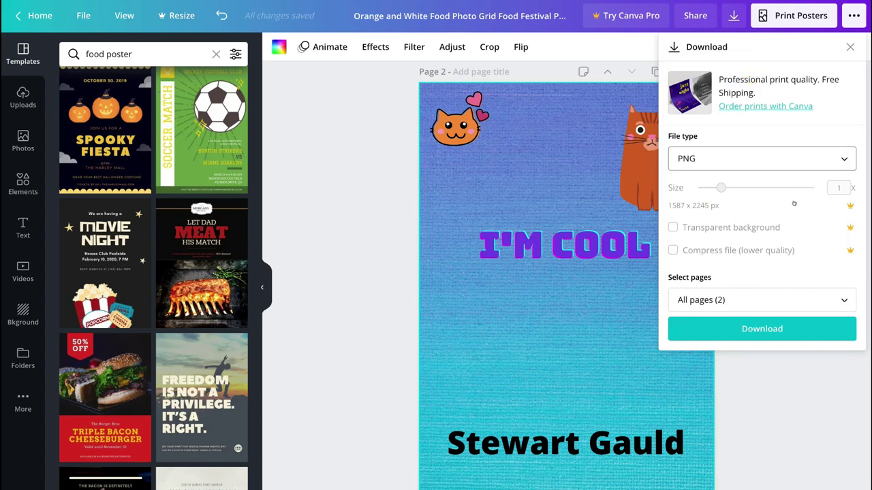
# Download only Page 2 as PNG and dismiss the print promotion
pyautogui.click(777, 295)
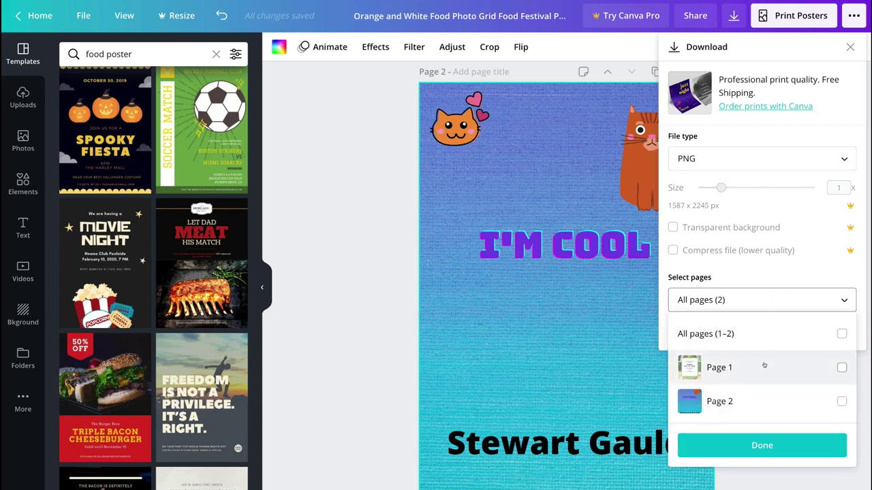
pyautogui.click(761, 399)
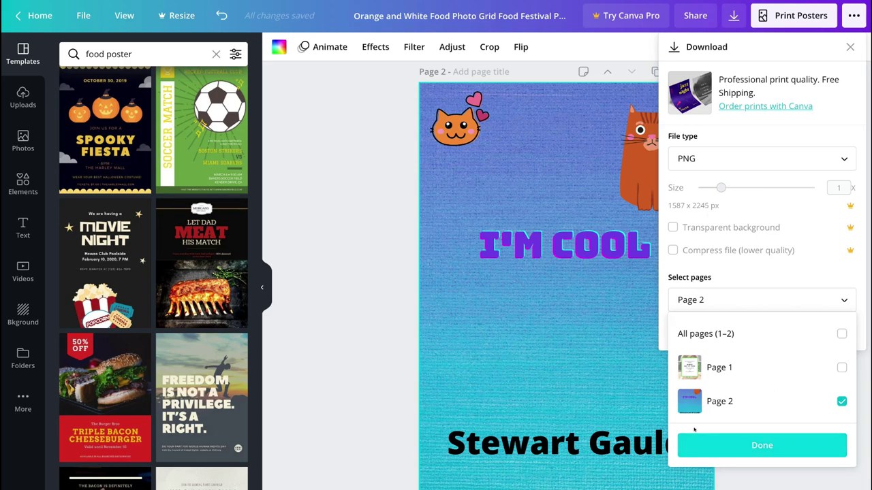
pyautogui.click(747, 443)
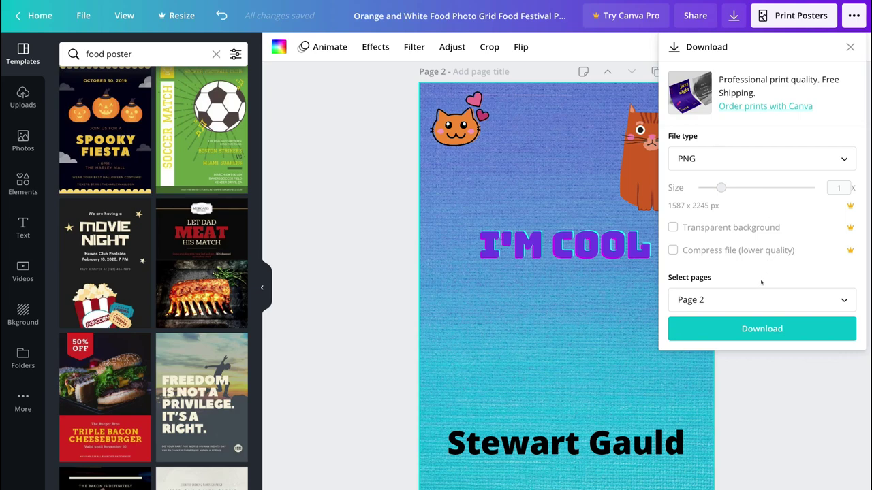
pyautogui.click(777, 330)
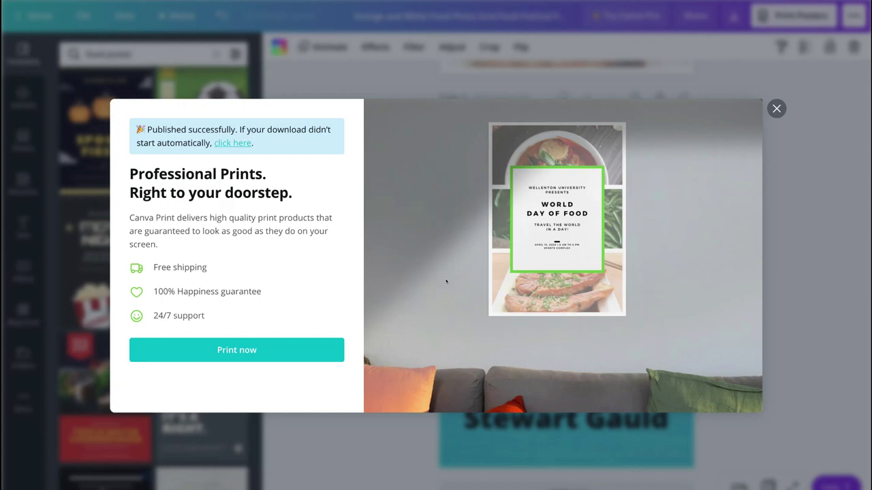
pyautogui.click(307, 351)
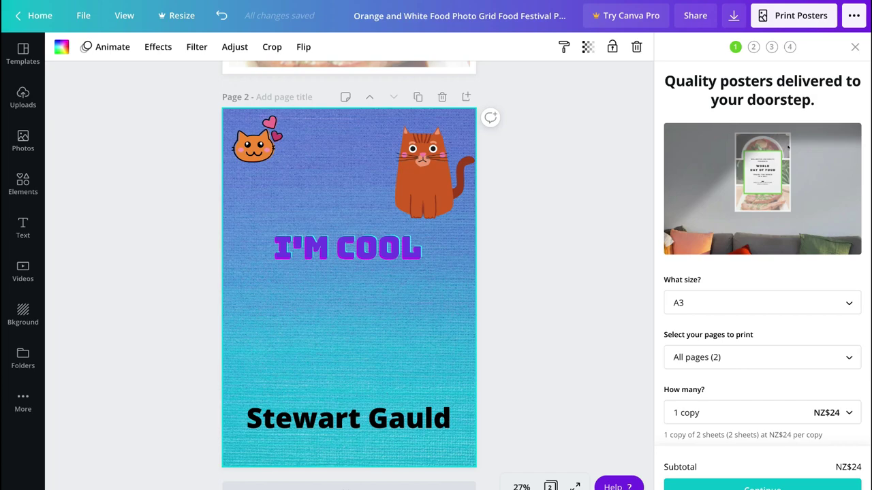
# Open the downloaded PNG poster in Preview and view it full screen
pyautogui.scroll(-3, 806, 268)
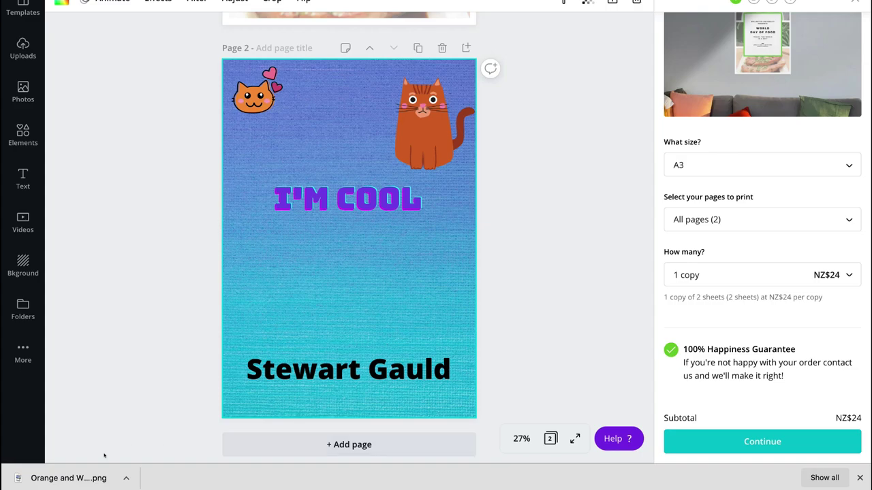
pyautogui.click(68, 478)
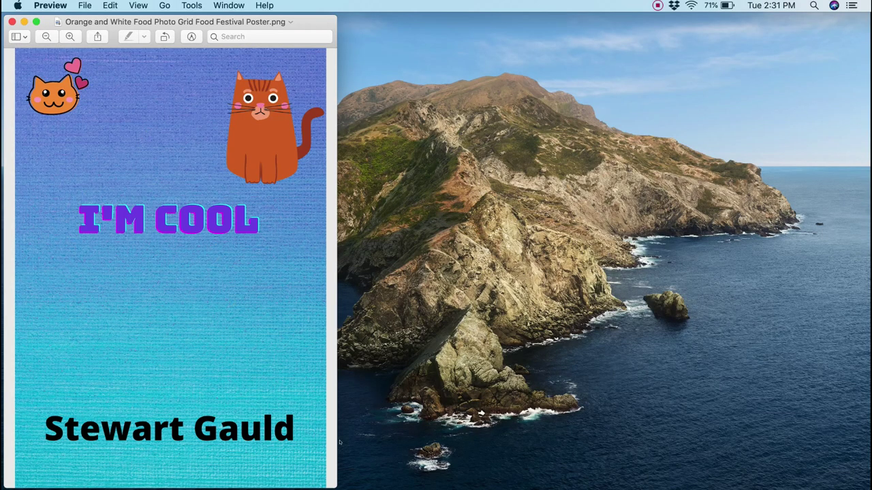
pyautogui.click(36, 22)
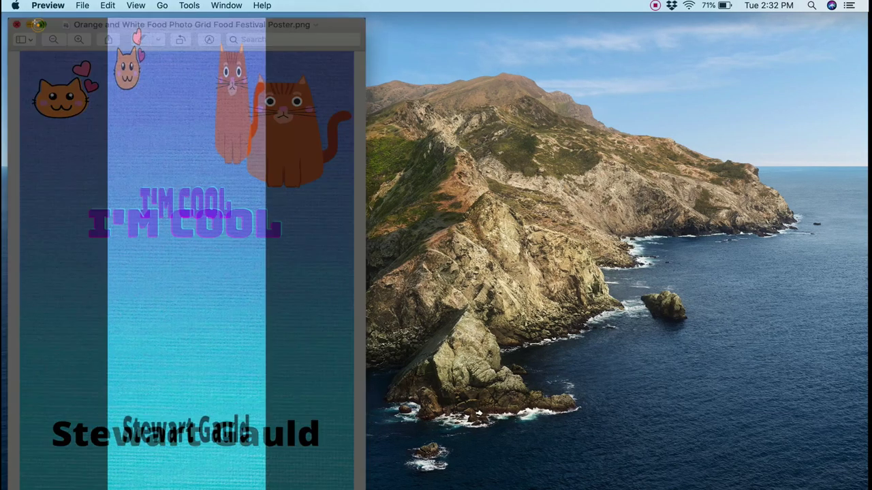